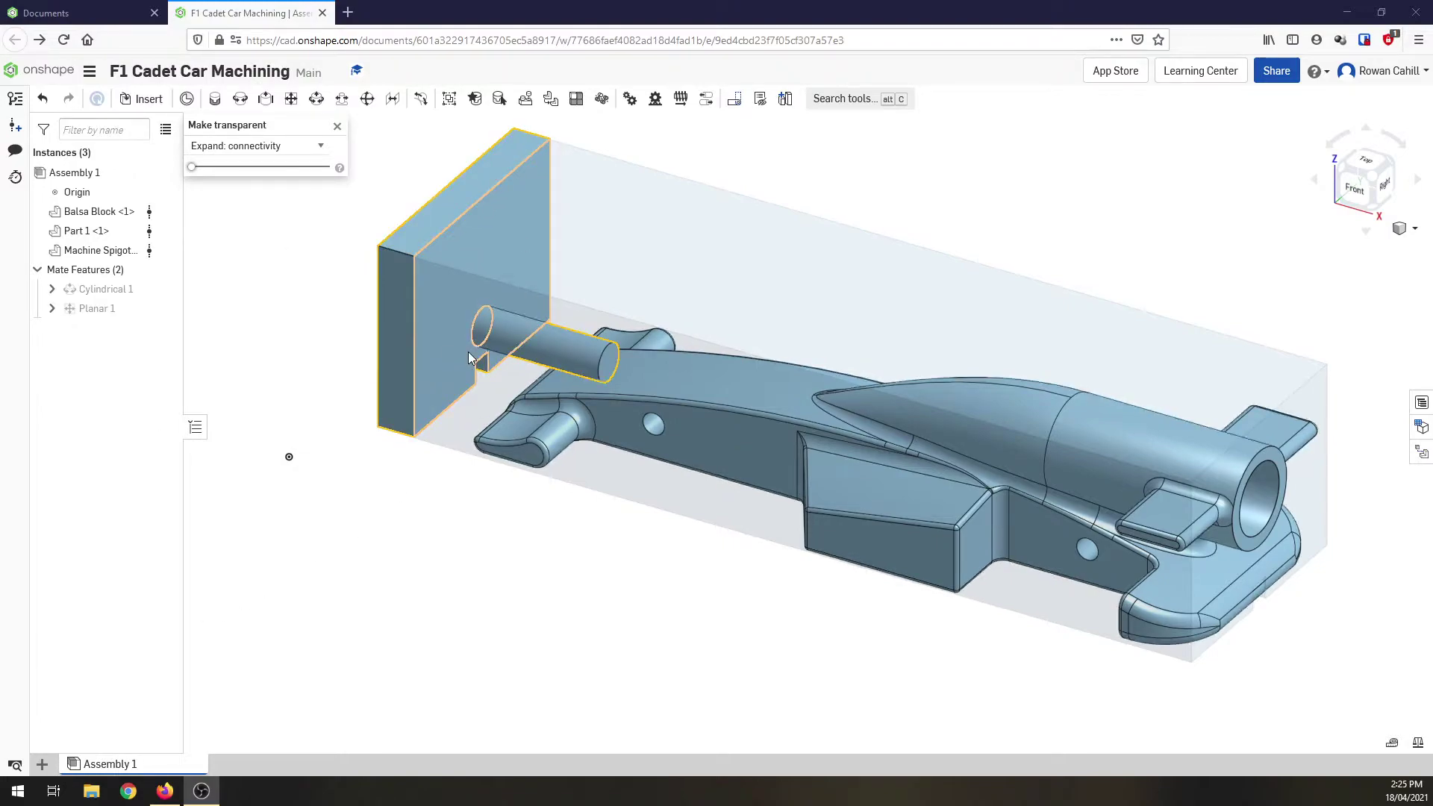
# - Create a new Onshape document named 'Machining Spigot' from the documents list
pyautogui.click(105, 13)
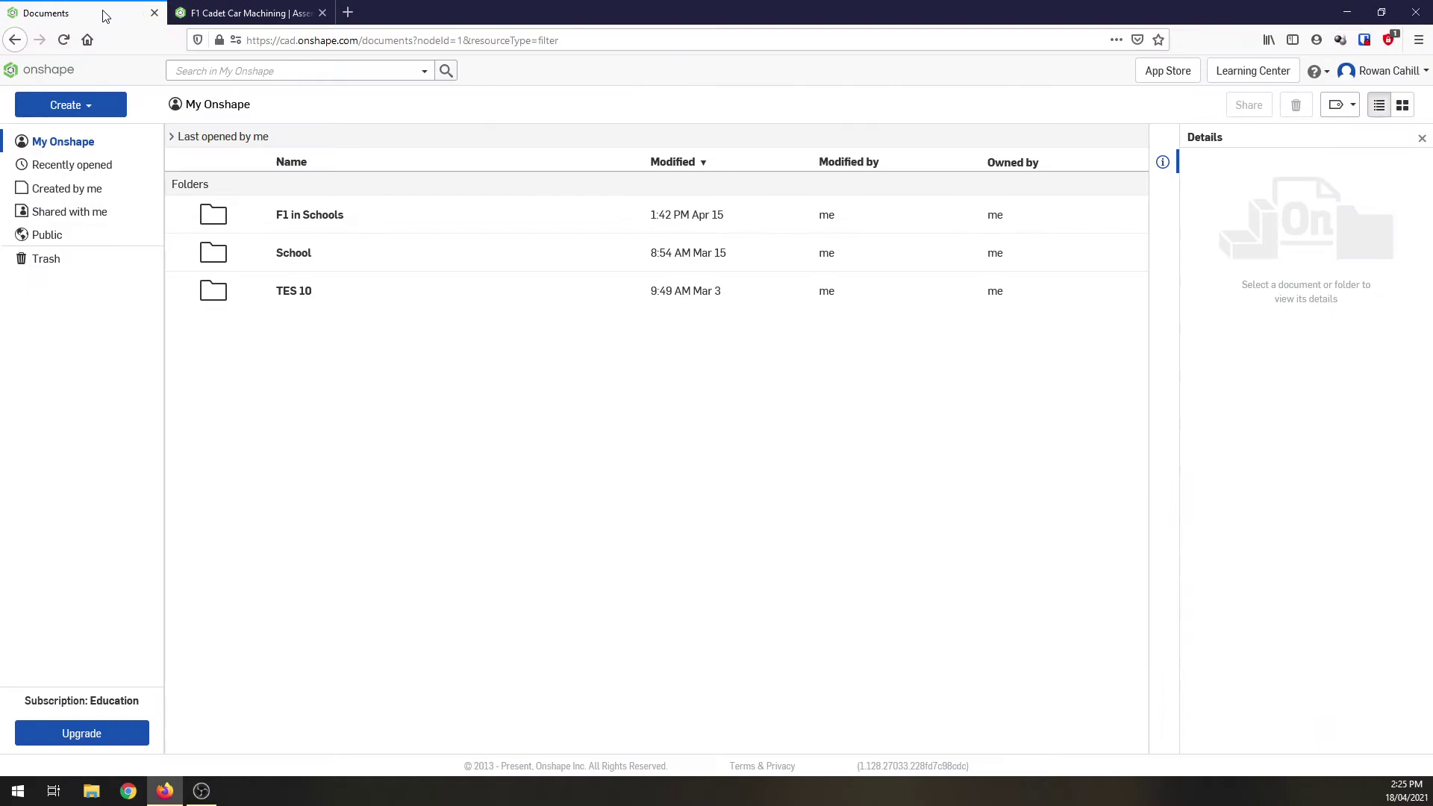
pyautogui.click(104, 106)
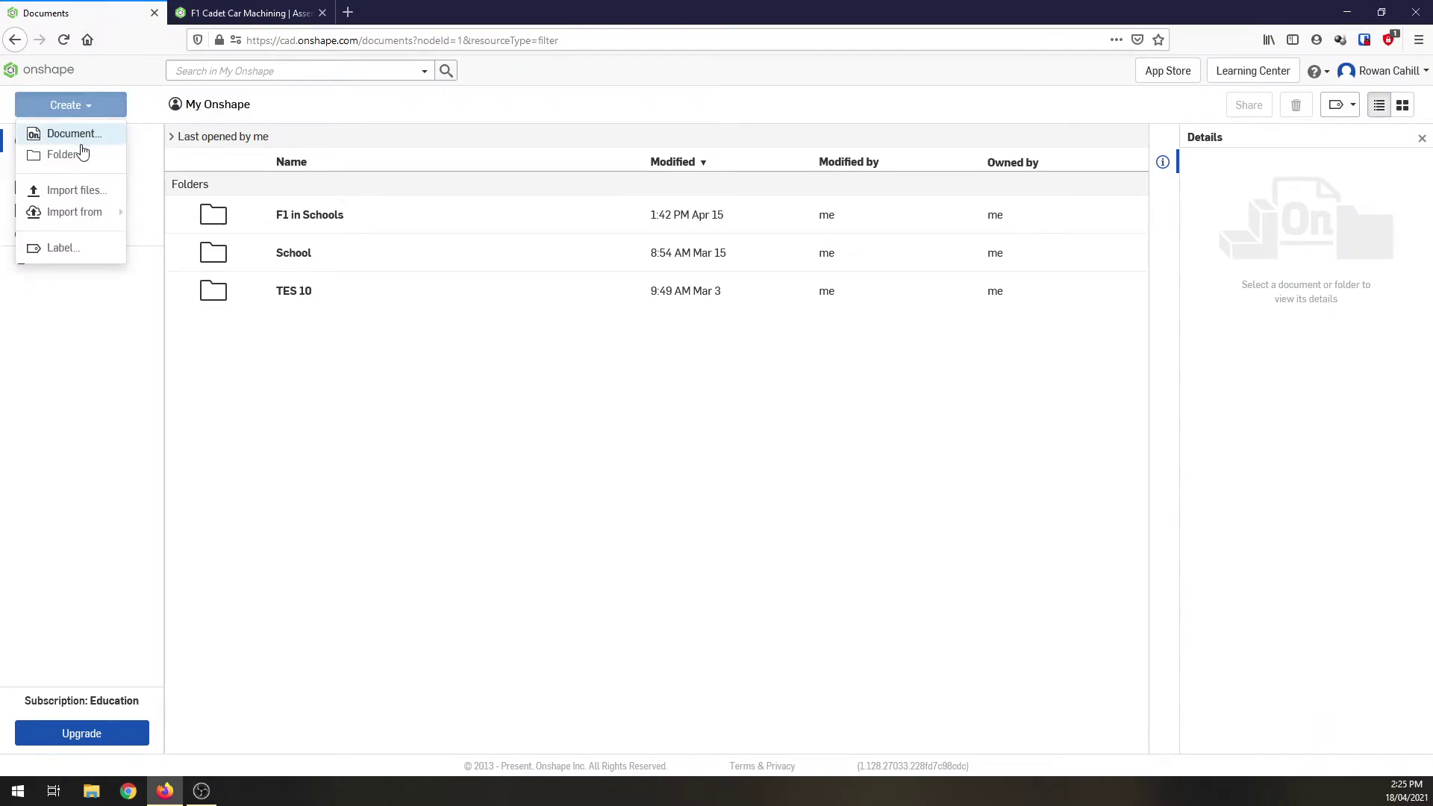
pyautogui.click(72, 134)
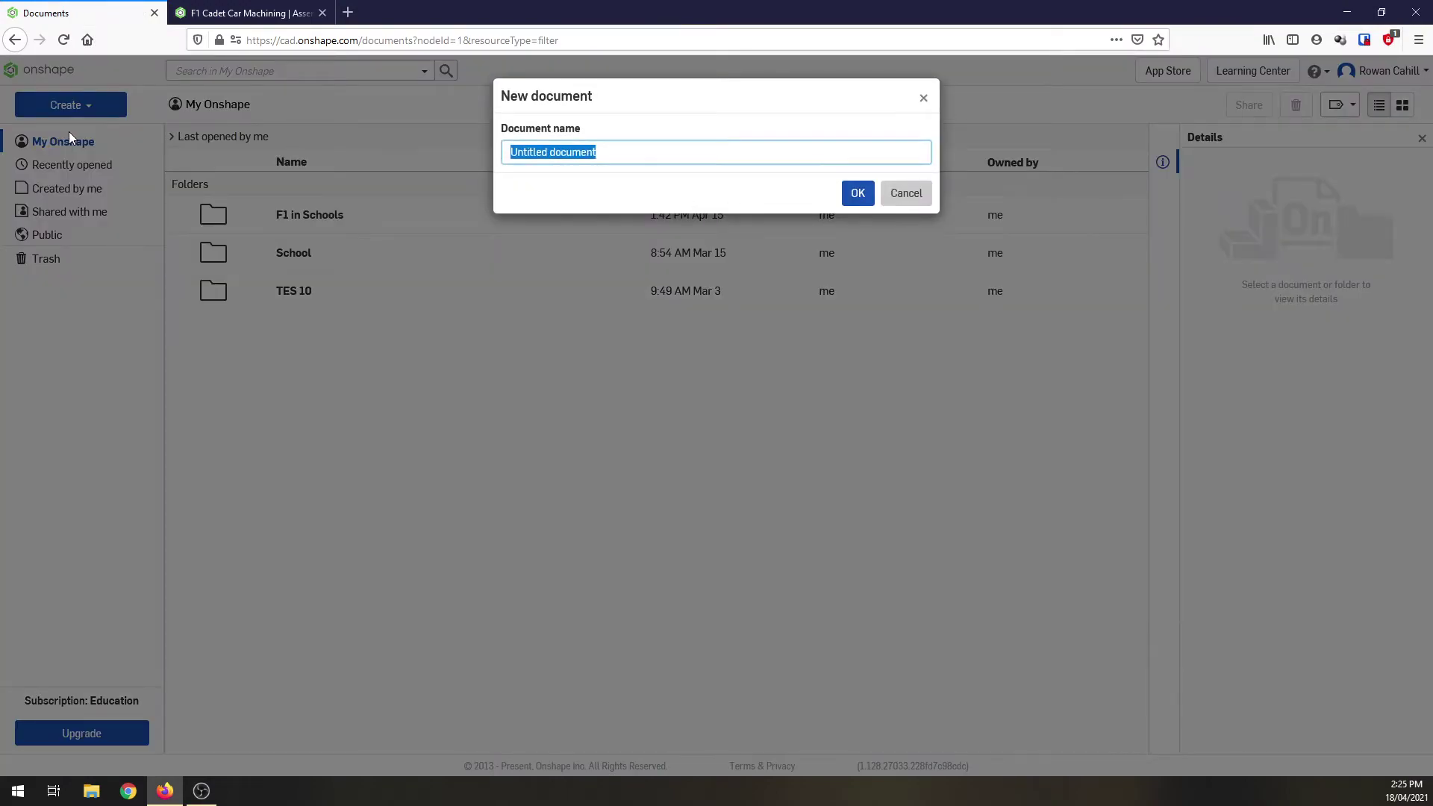
pyautogui.write('Machining Spigot')
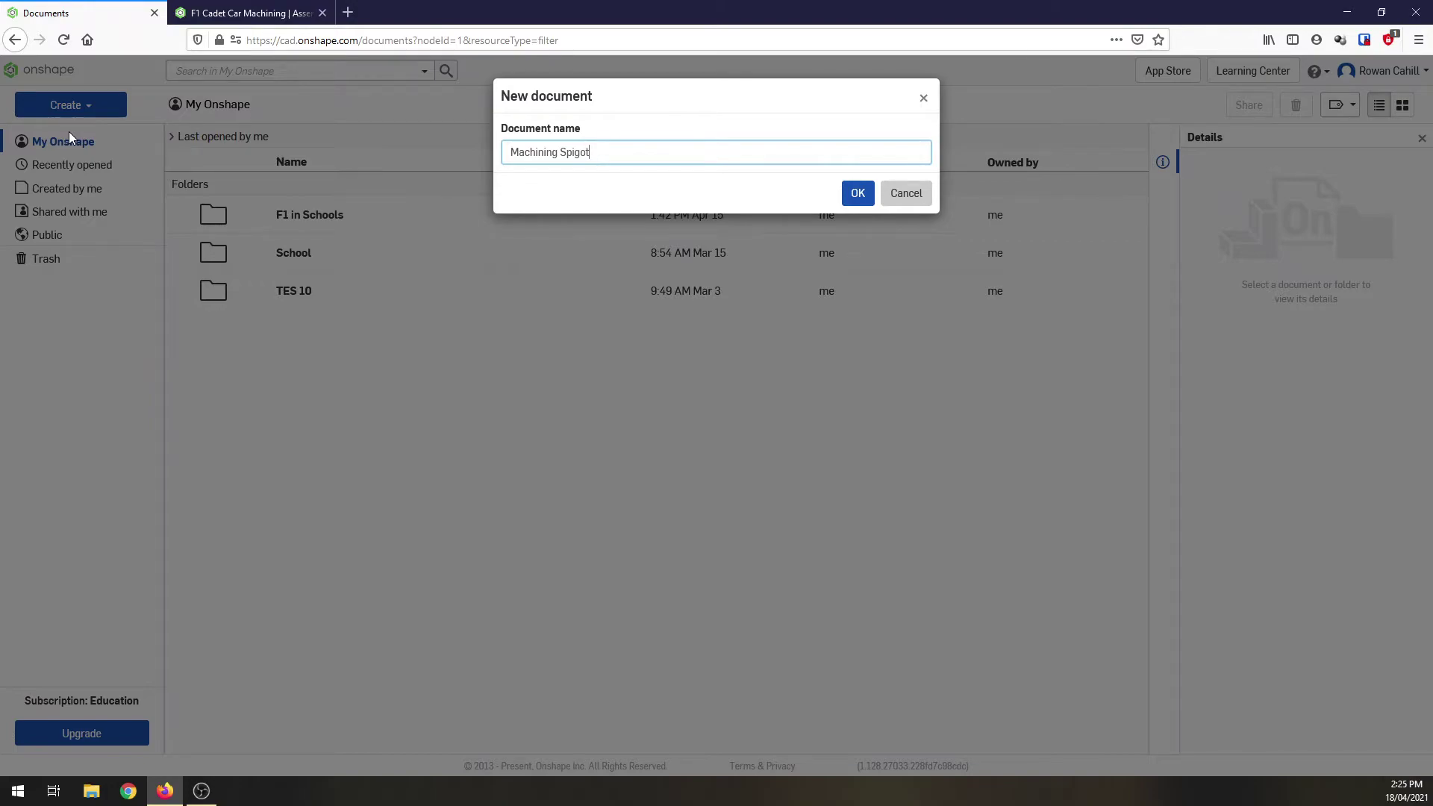
pyautogui.click(856, 192)
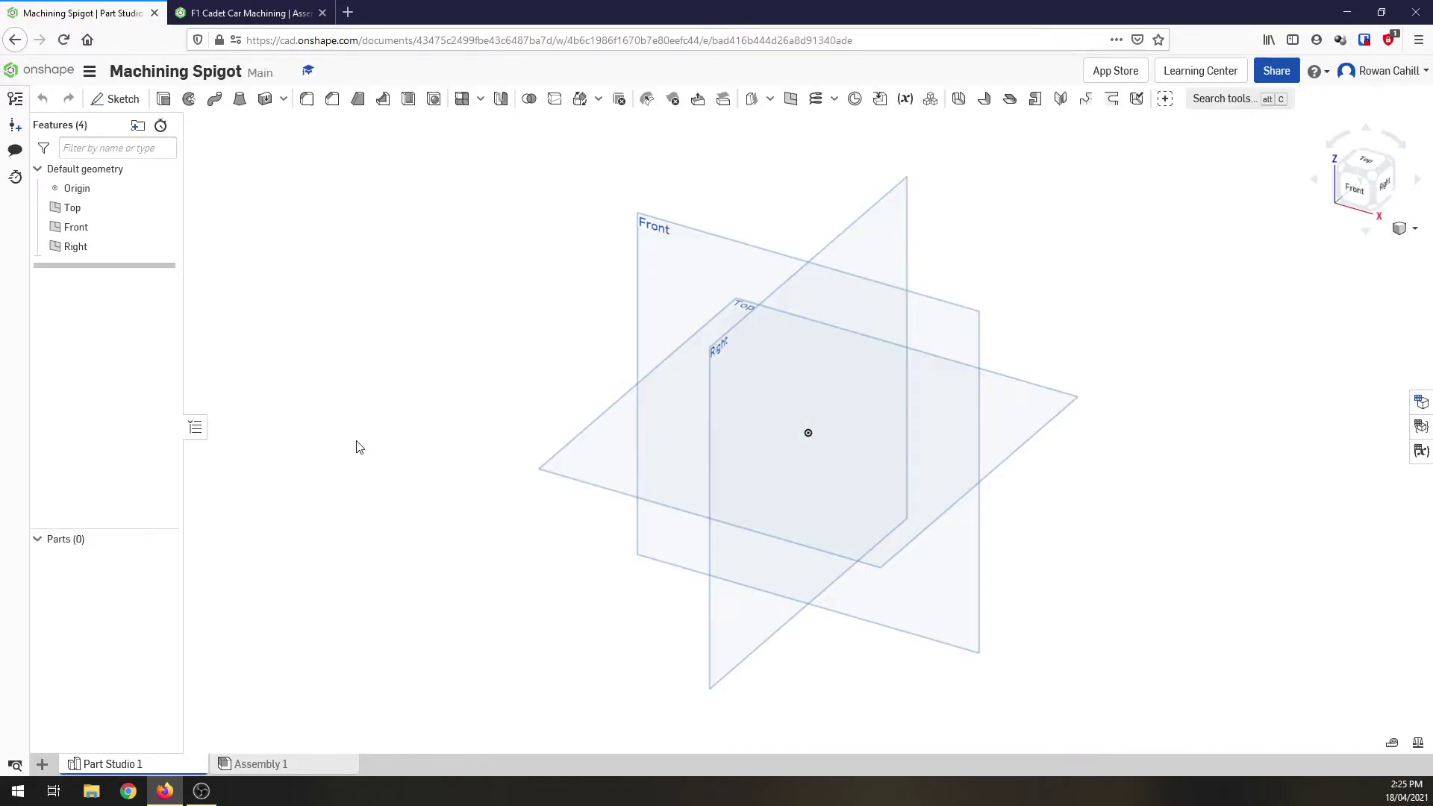
# - Start a sketch on the Right plane and draw a 65 × 50 mm corner rectangle
pyautogui.click(124, 100)
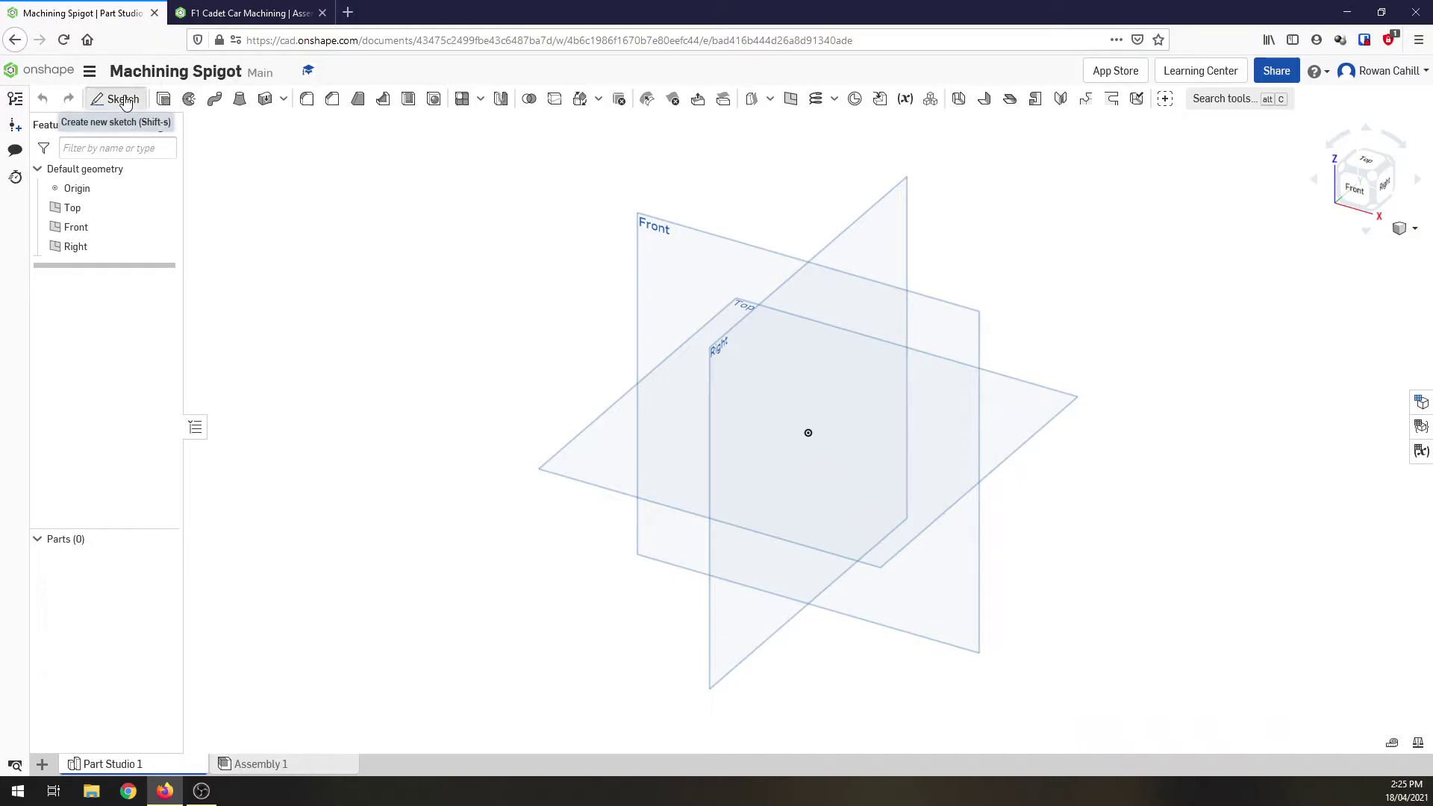
pyautogui.click(869, 224)
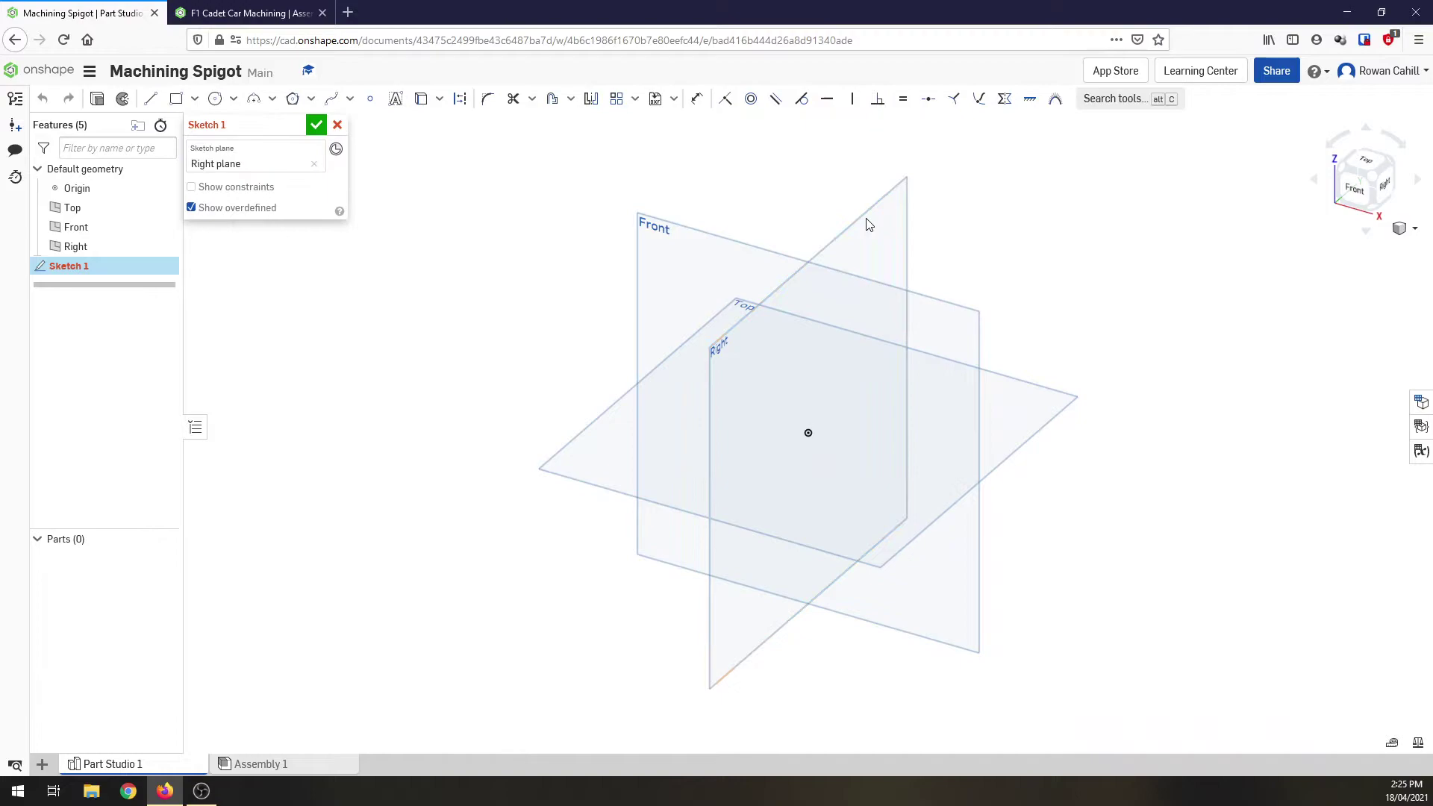
pyautogui.click(1386, 187)
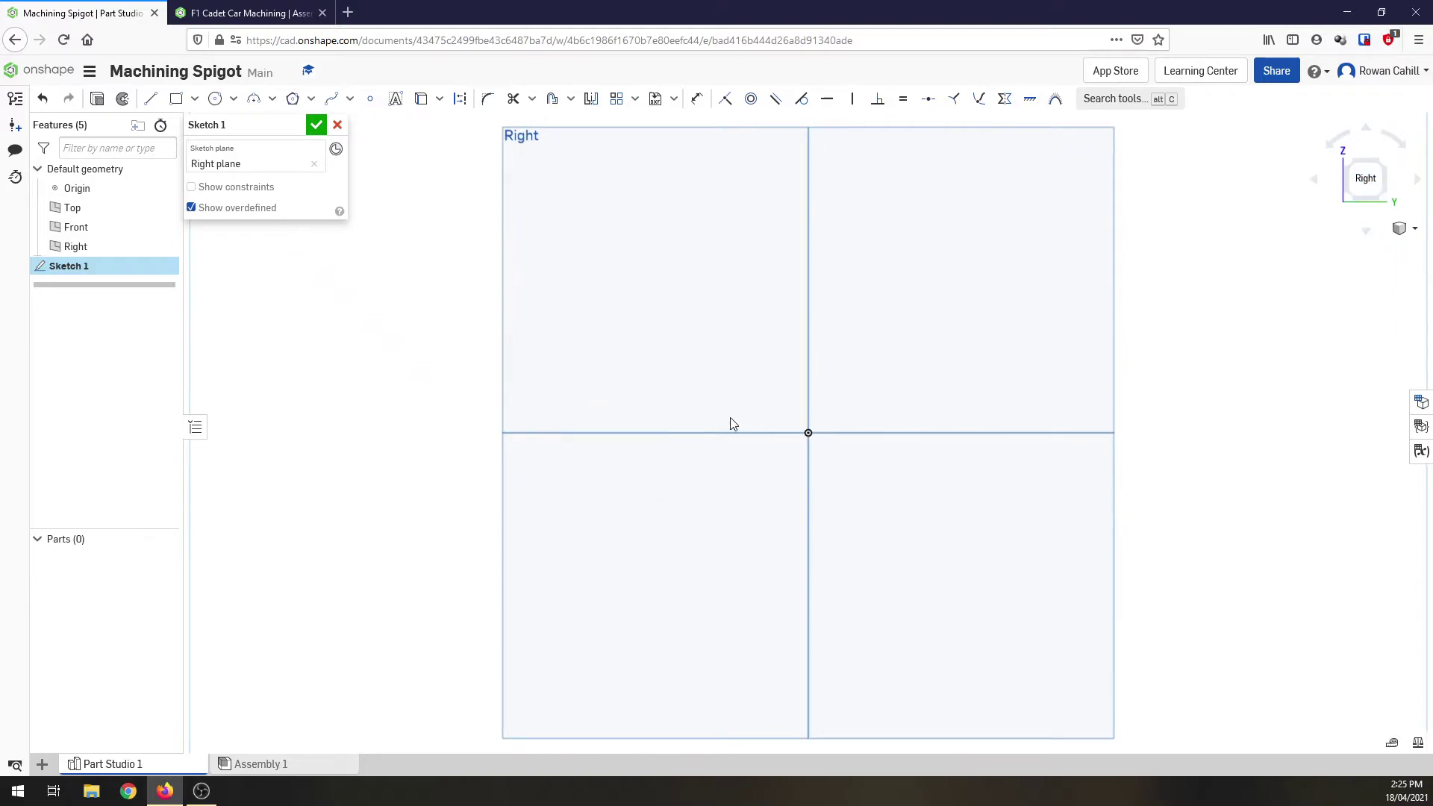
pyautogui.click(178, 101)
pyautogui.click(956, 546)
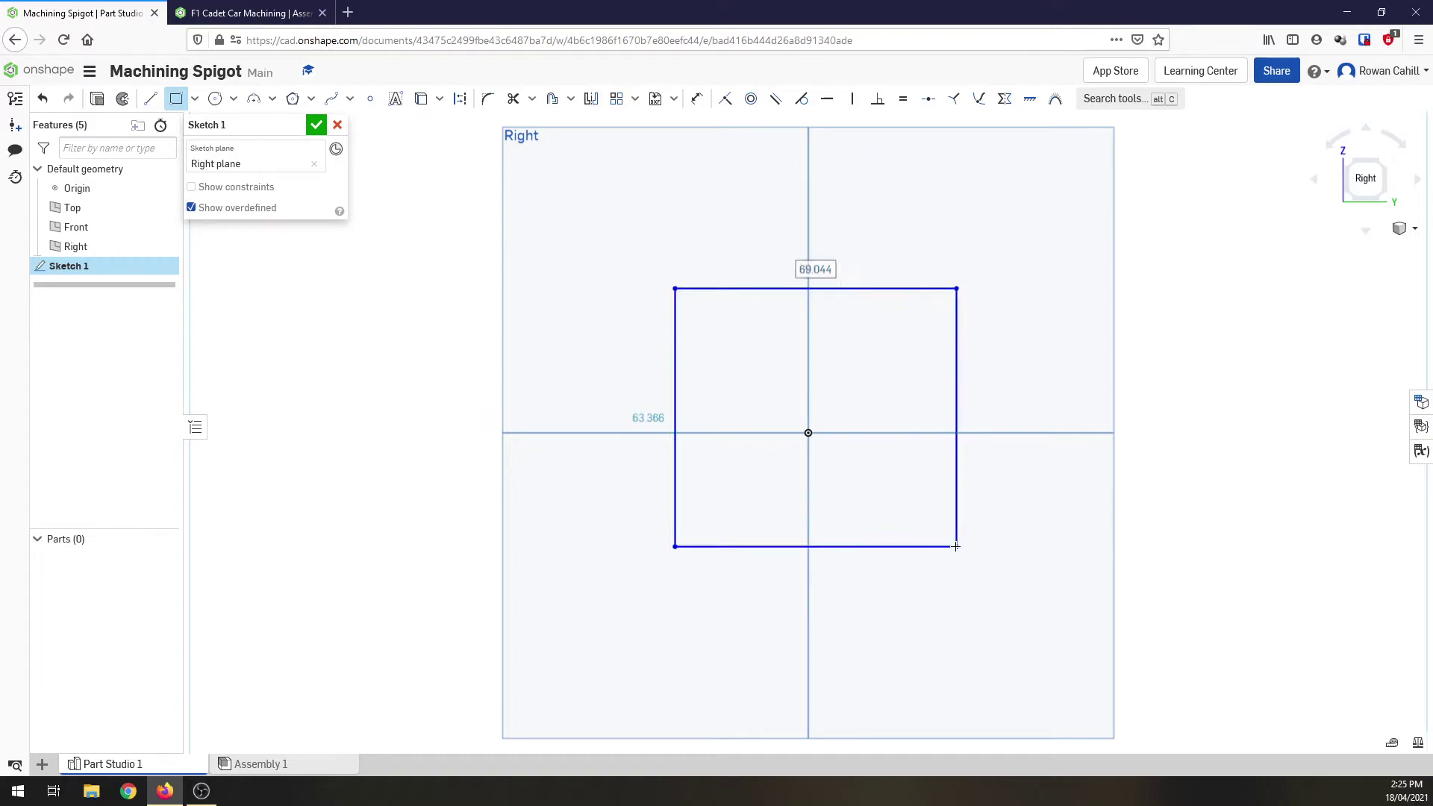
pyautogui.write('65')
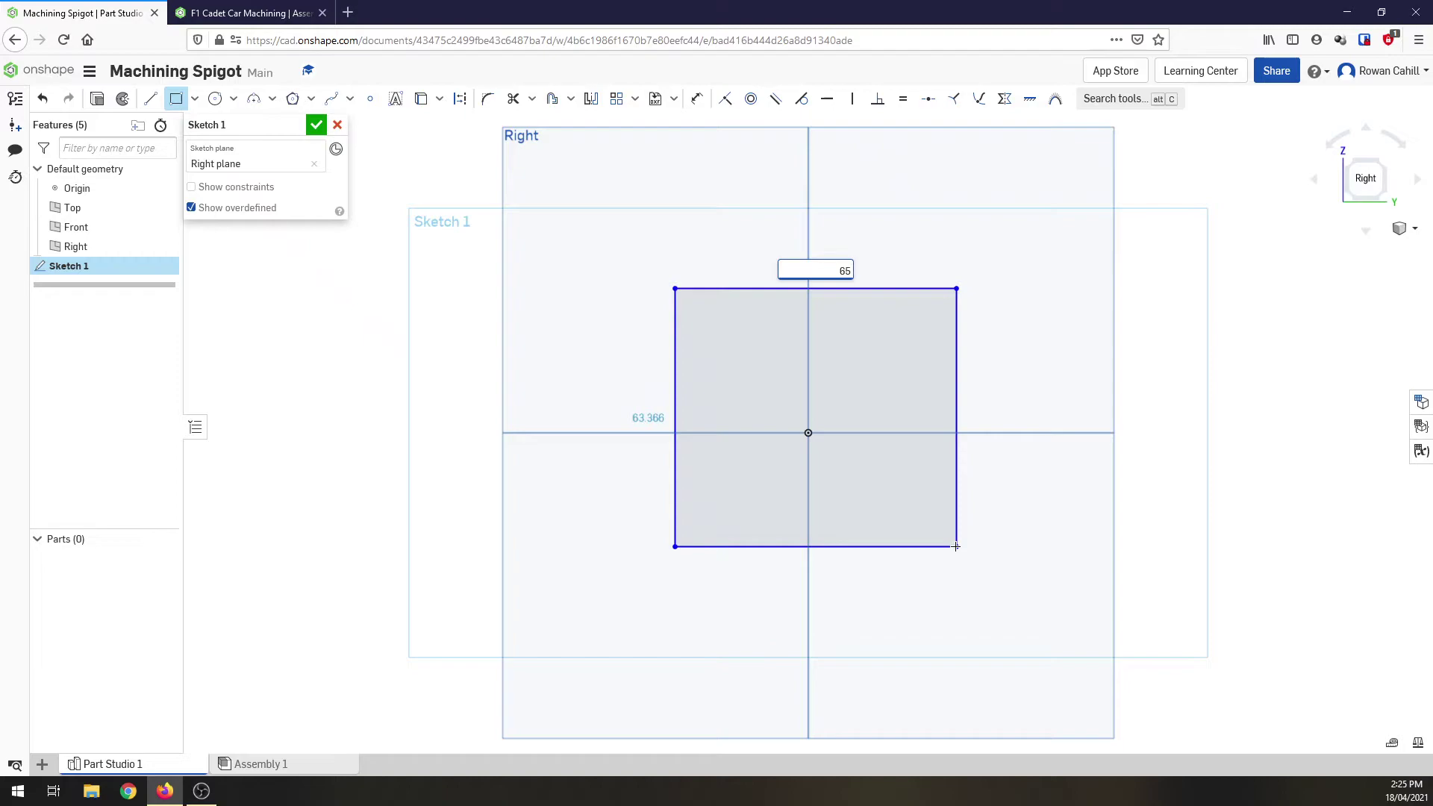
pyautogui.press('Tab')
pyautogui.write('50')
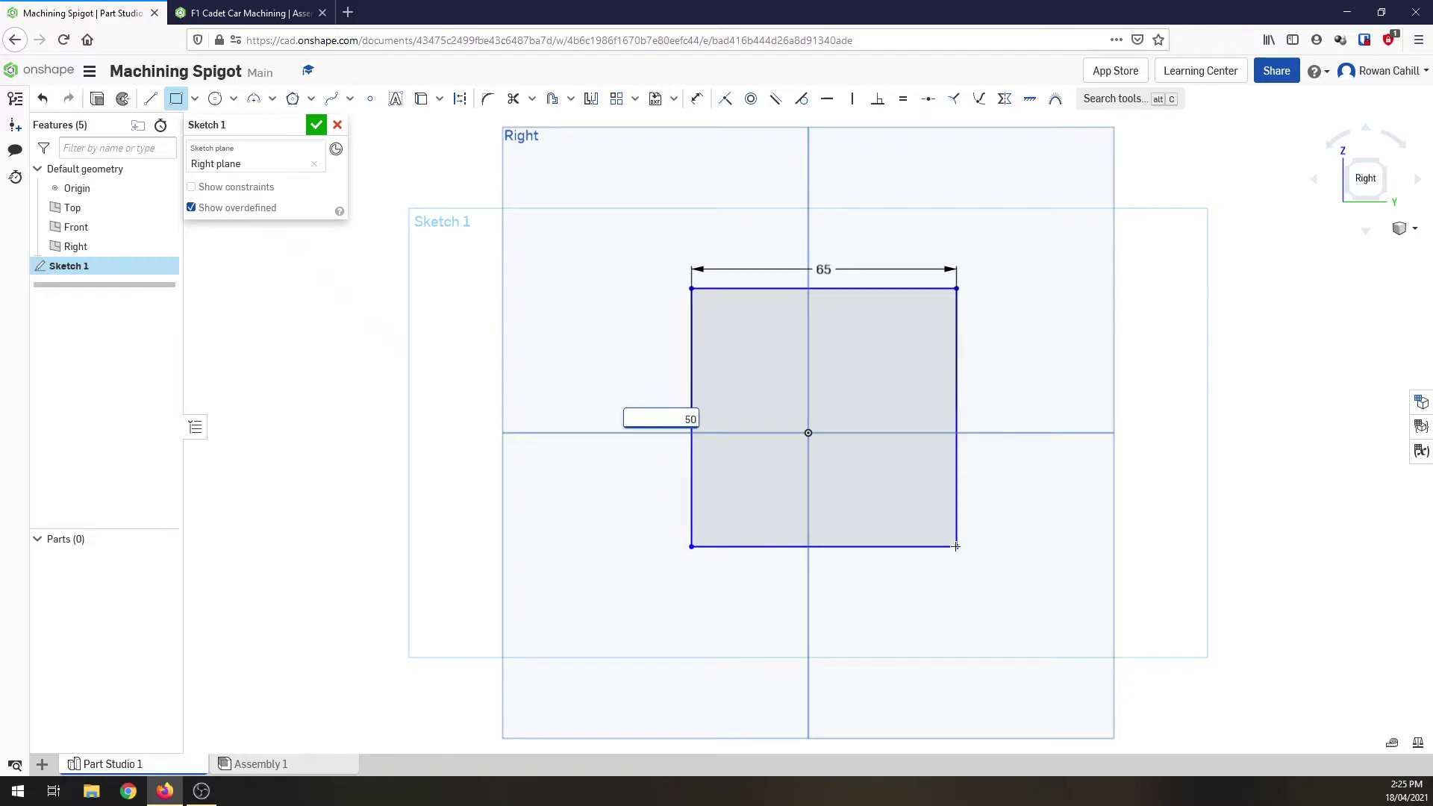
pyautogui.press('Return')
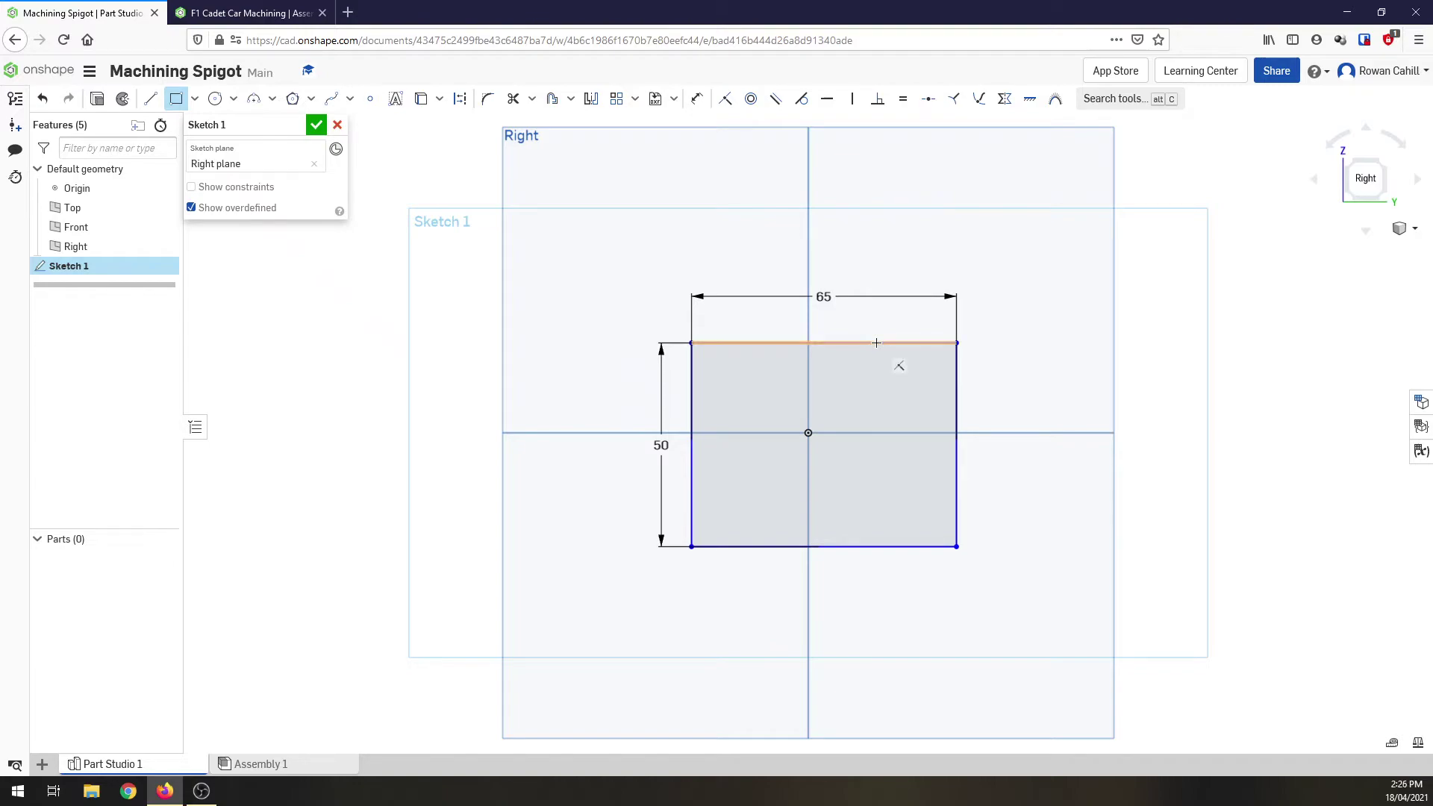
# - Centre the rectangle's bottom edge on the origin with a Midpoint constraint
pyautogui.click(932, 108)
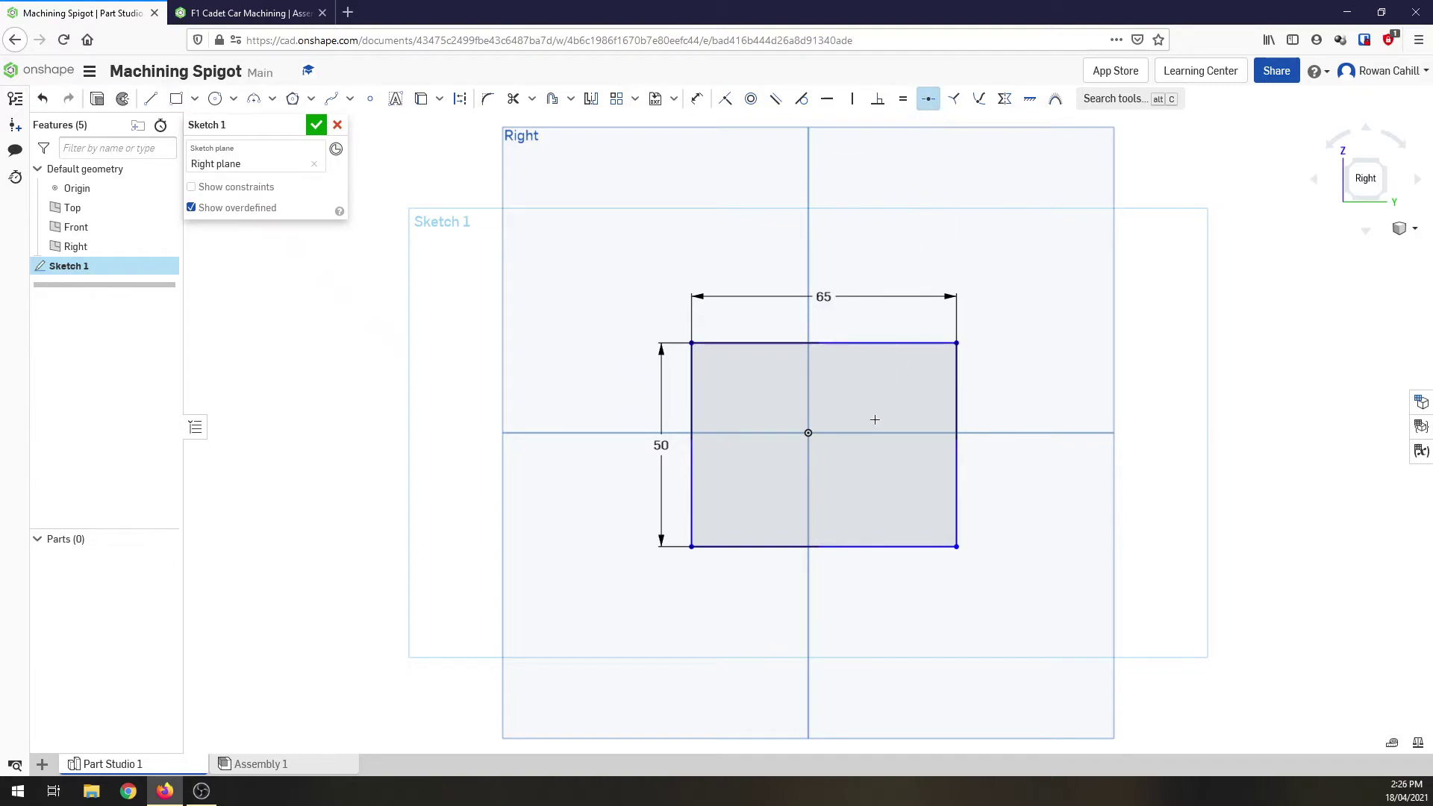
pyautogui.click(841, 548)
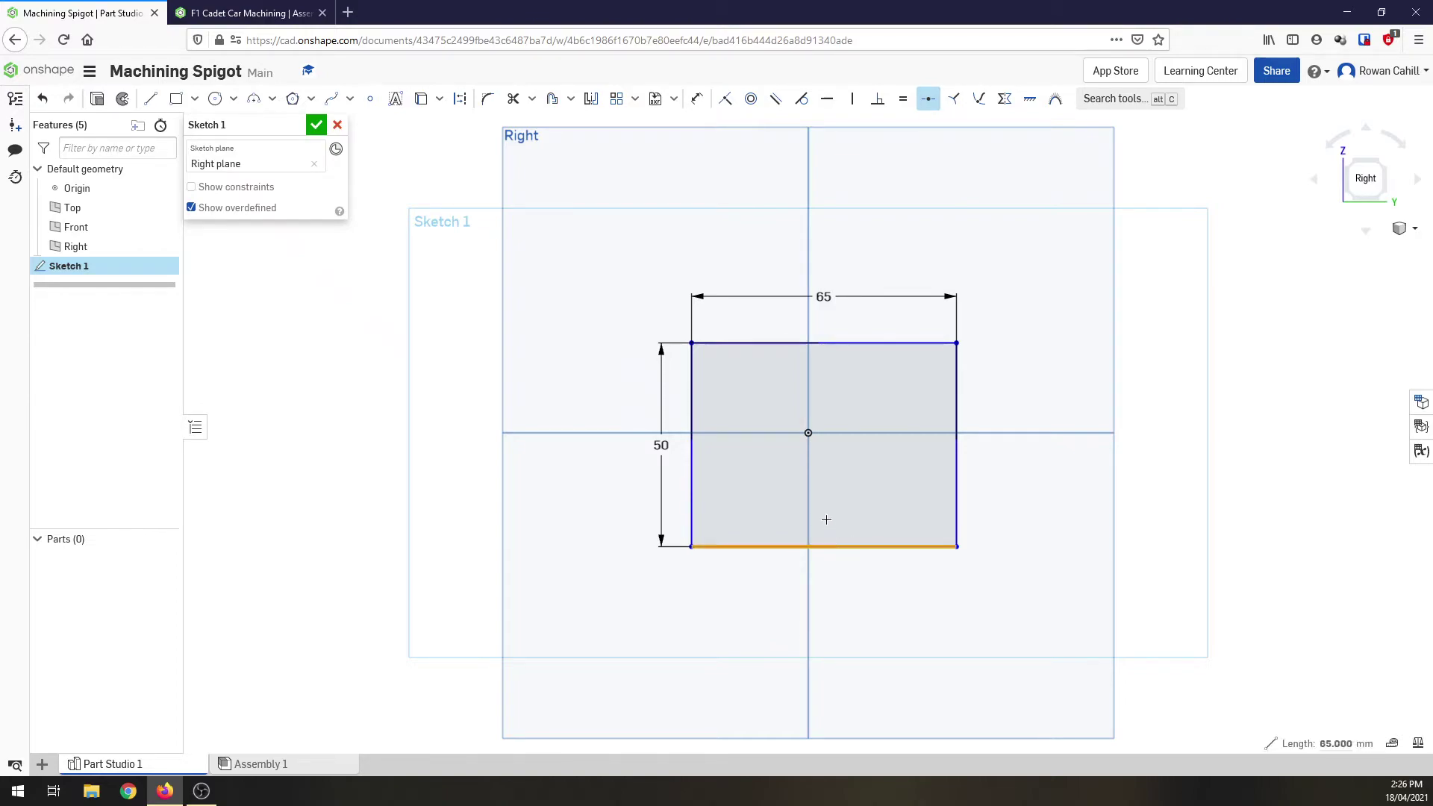
pyautogui.click(809, 433)
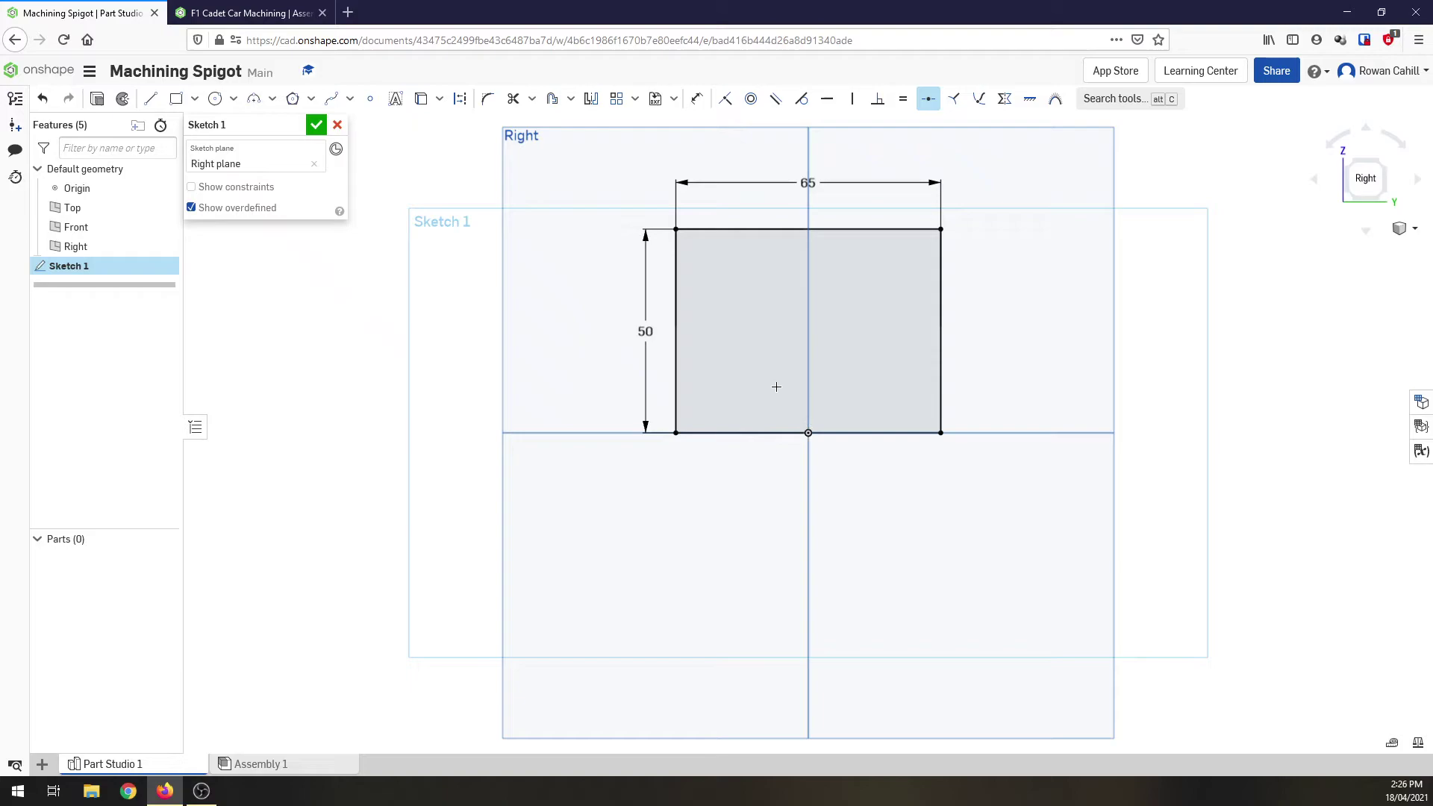
# - Draw a 6 × 6 mm corner rectangle inside the block profile
pyautogui.click(174, 100)
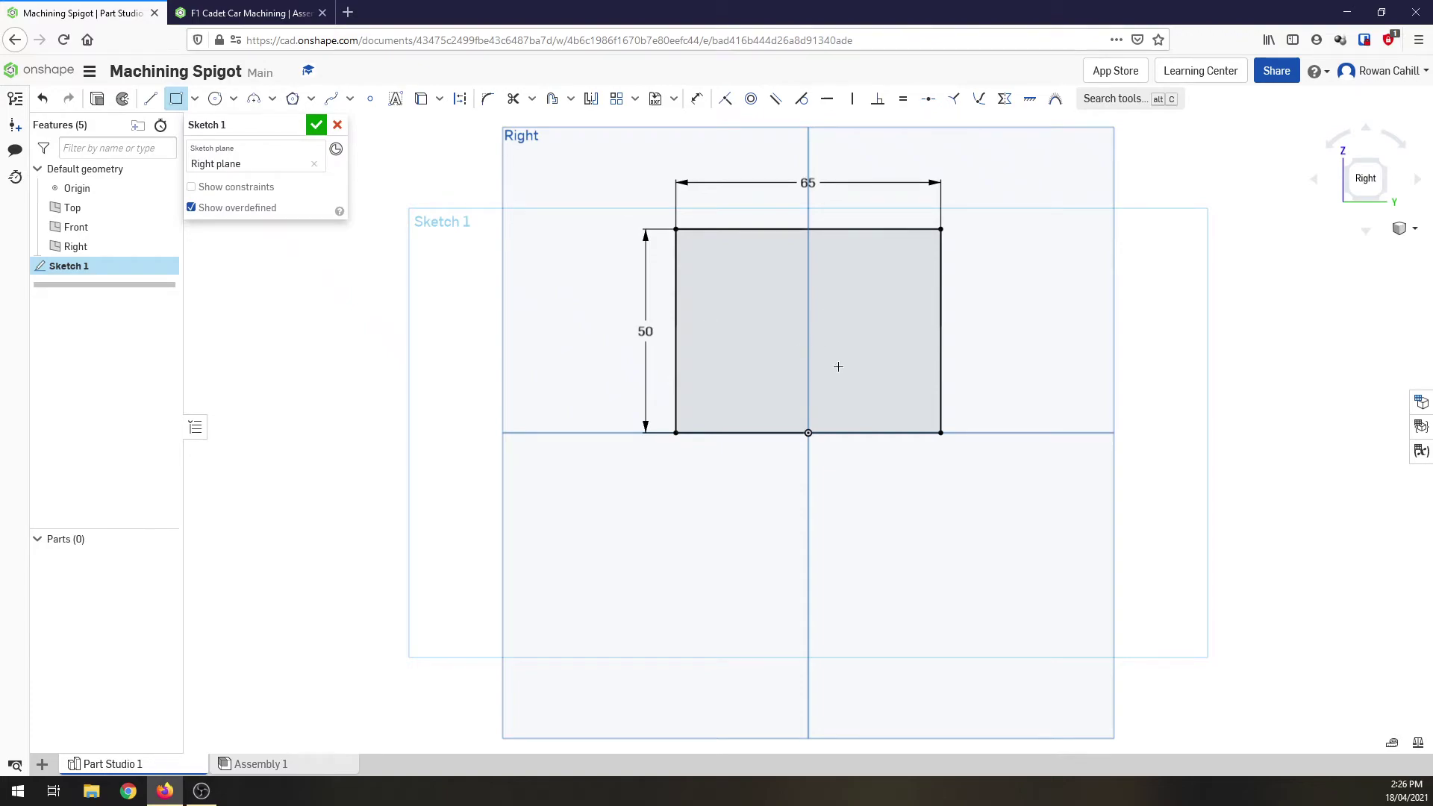
pyautogui.click(739, 332)
pyautogui.write('6')
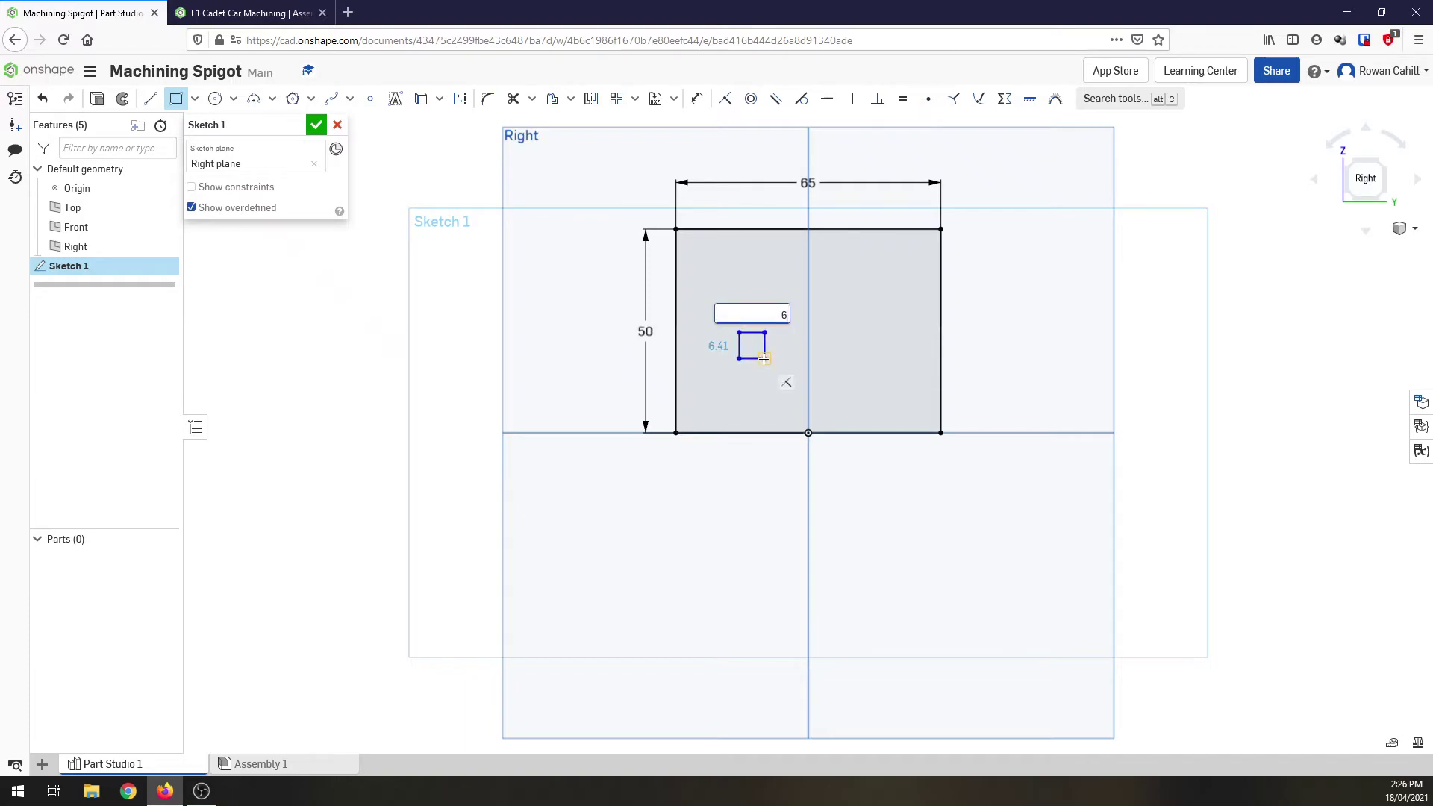
pyautogui.press('Tab')
pyautogui.write('6')
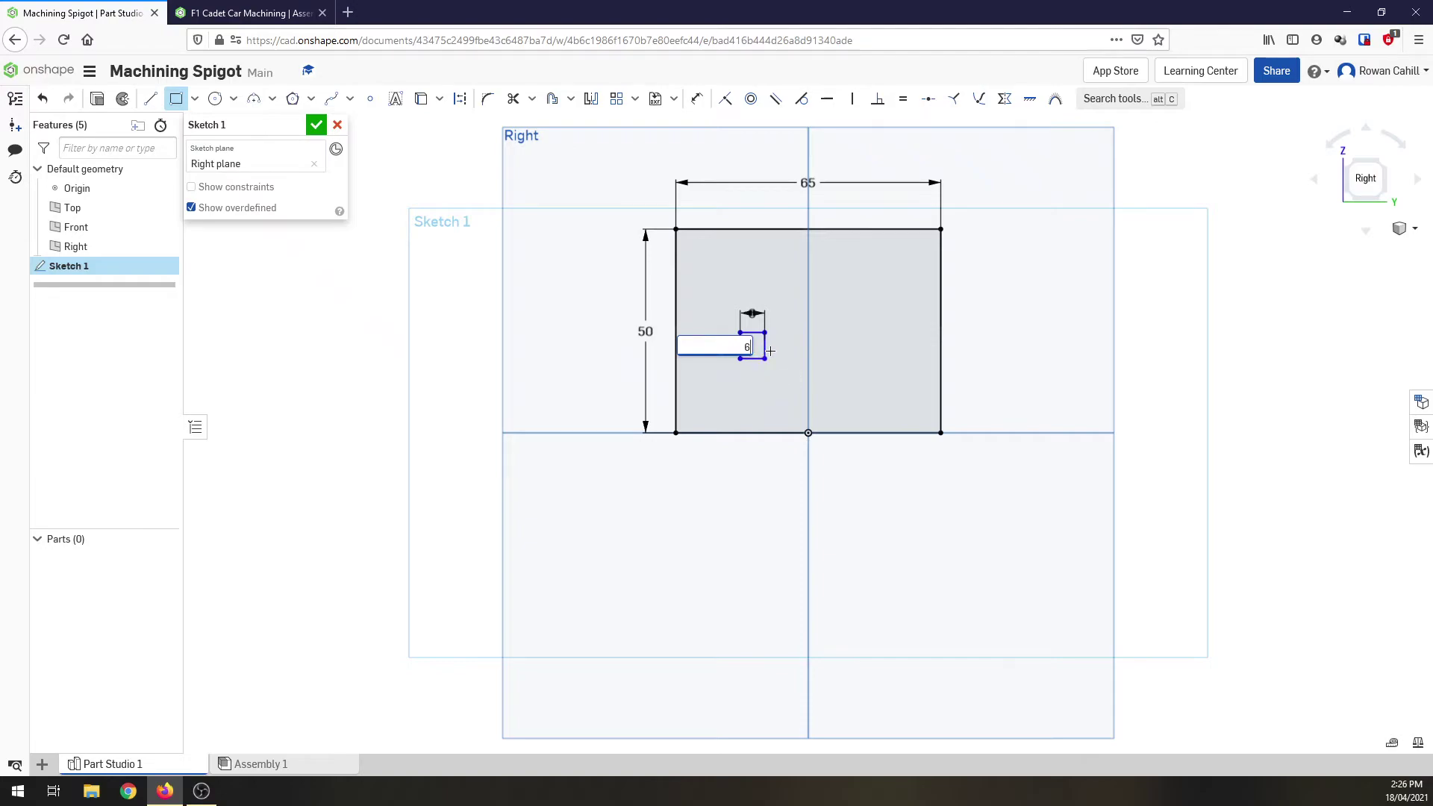
pyautogui.press('Return')
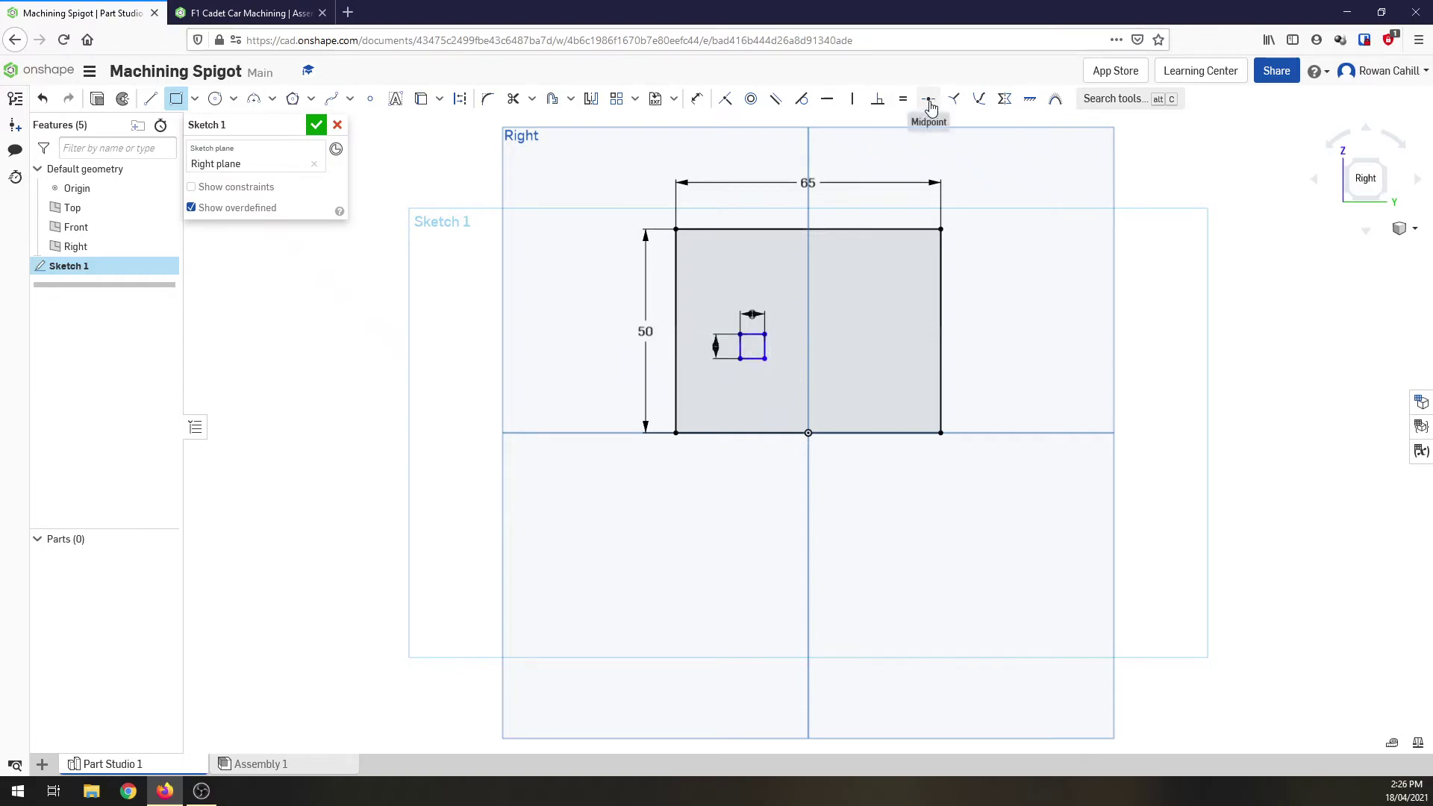
# - Centre the small square's bottom edge on the origin and finish Sketch 1
pyautogui.click(928, 99)
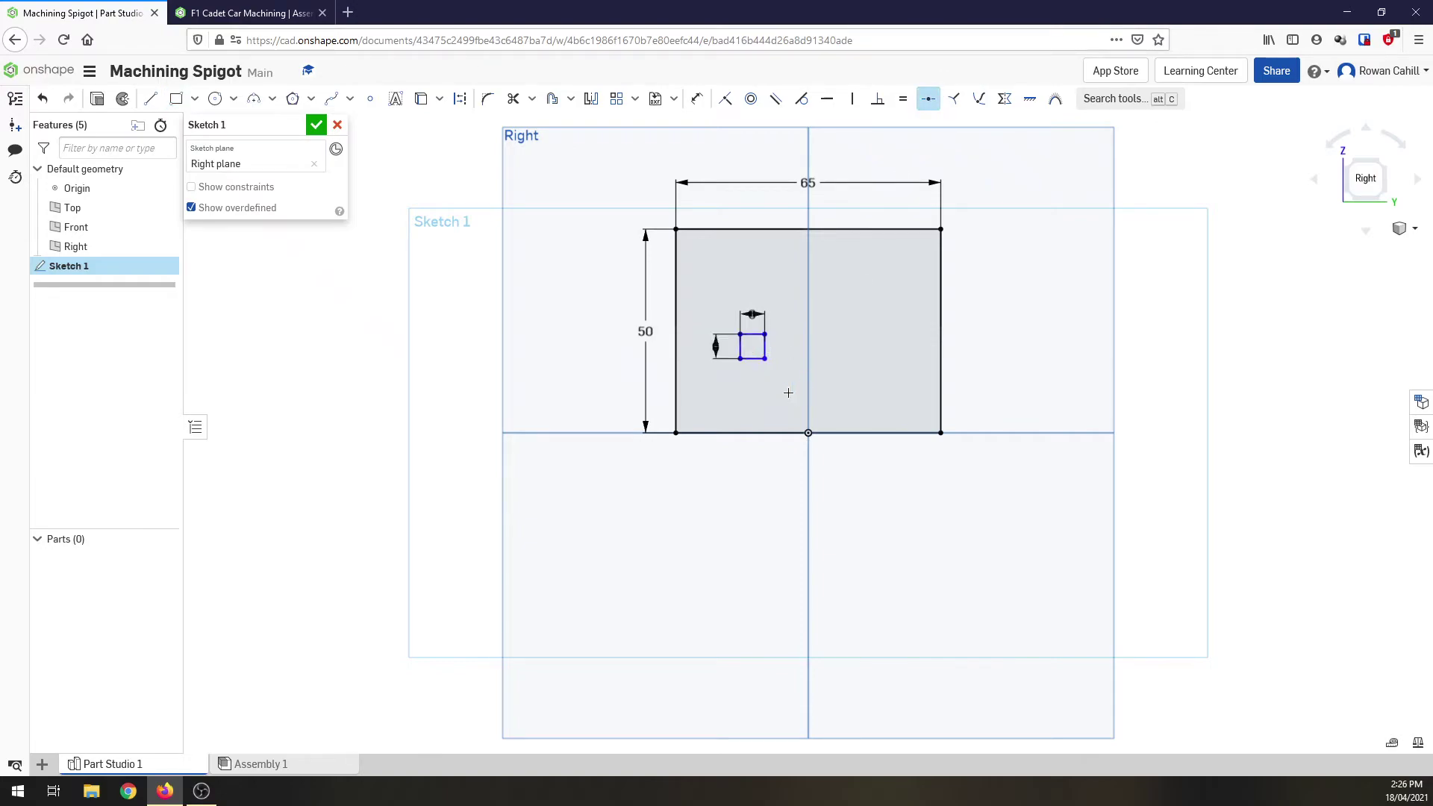
pyautogui.click(751, 359)
pyautogui.click(808, 433)
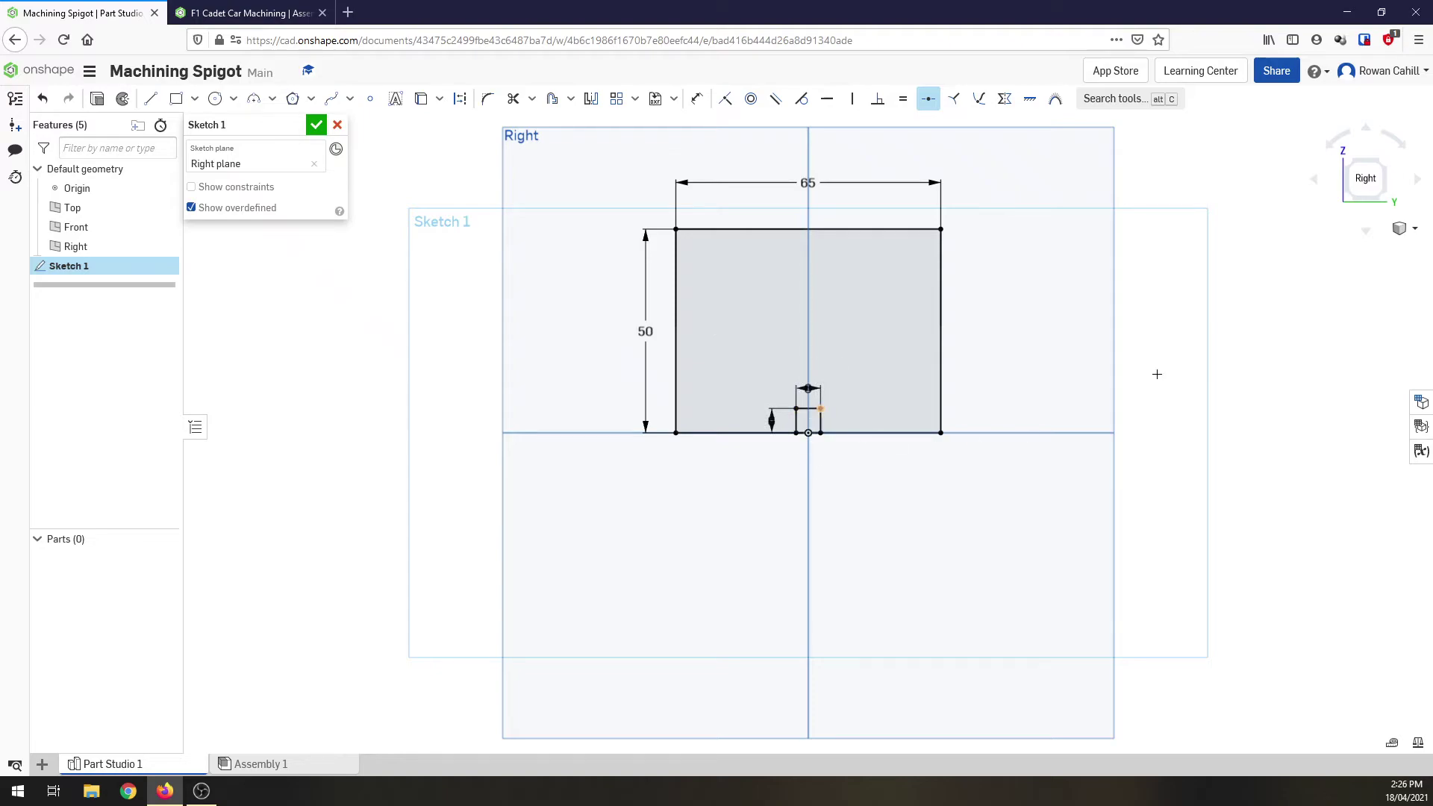
pyautogui.click(316, 125)
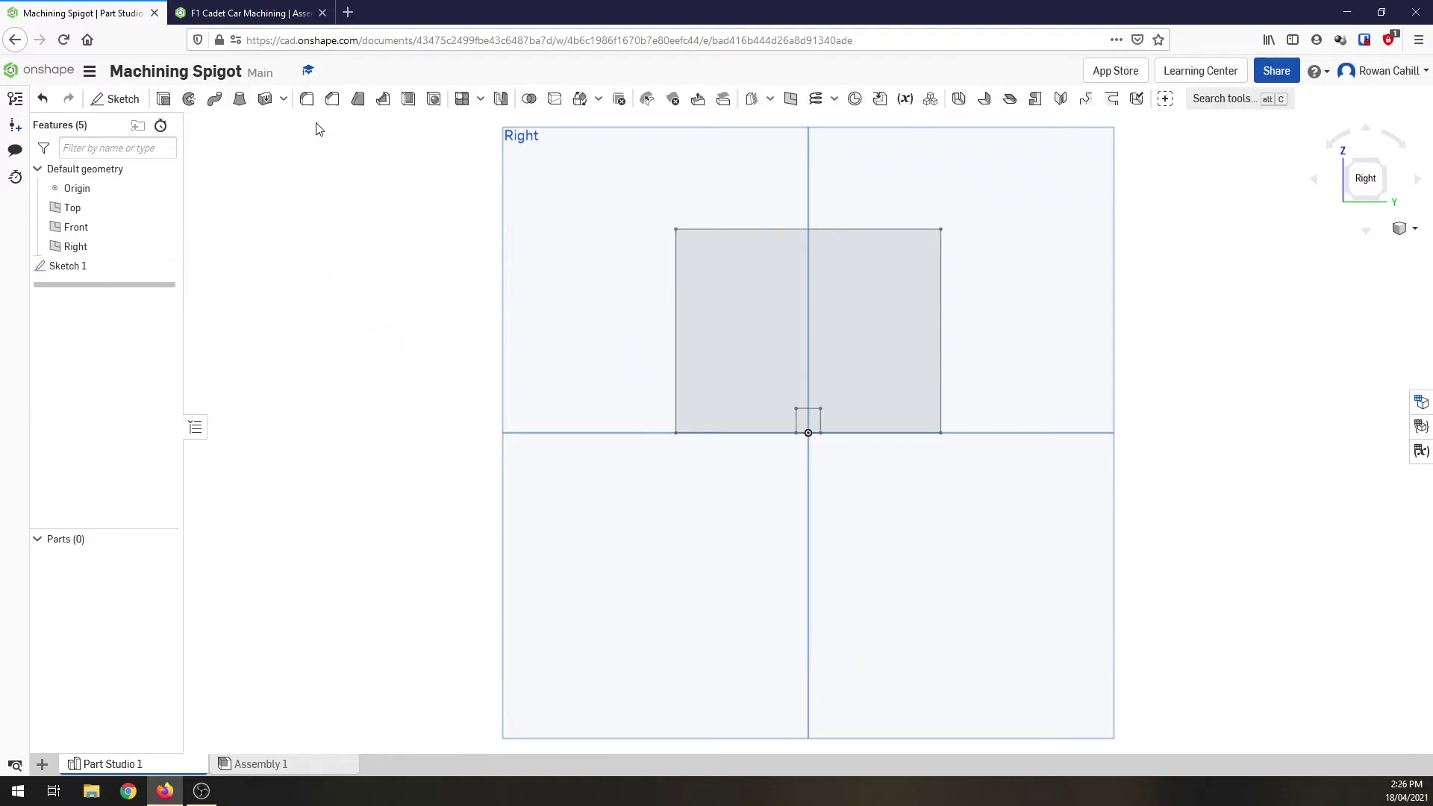
# - Extrude Sketch 1 to a 10 mm depth, creating the notched block Part 1
pyautogui.click(1353, 170)
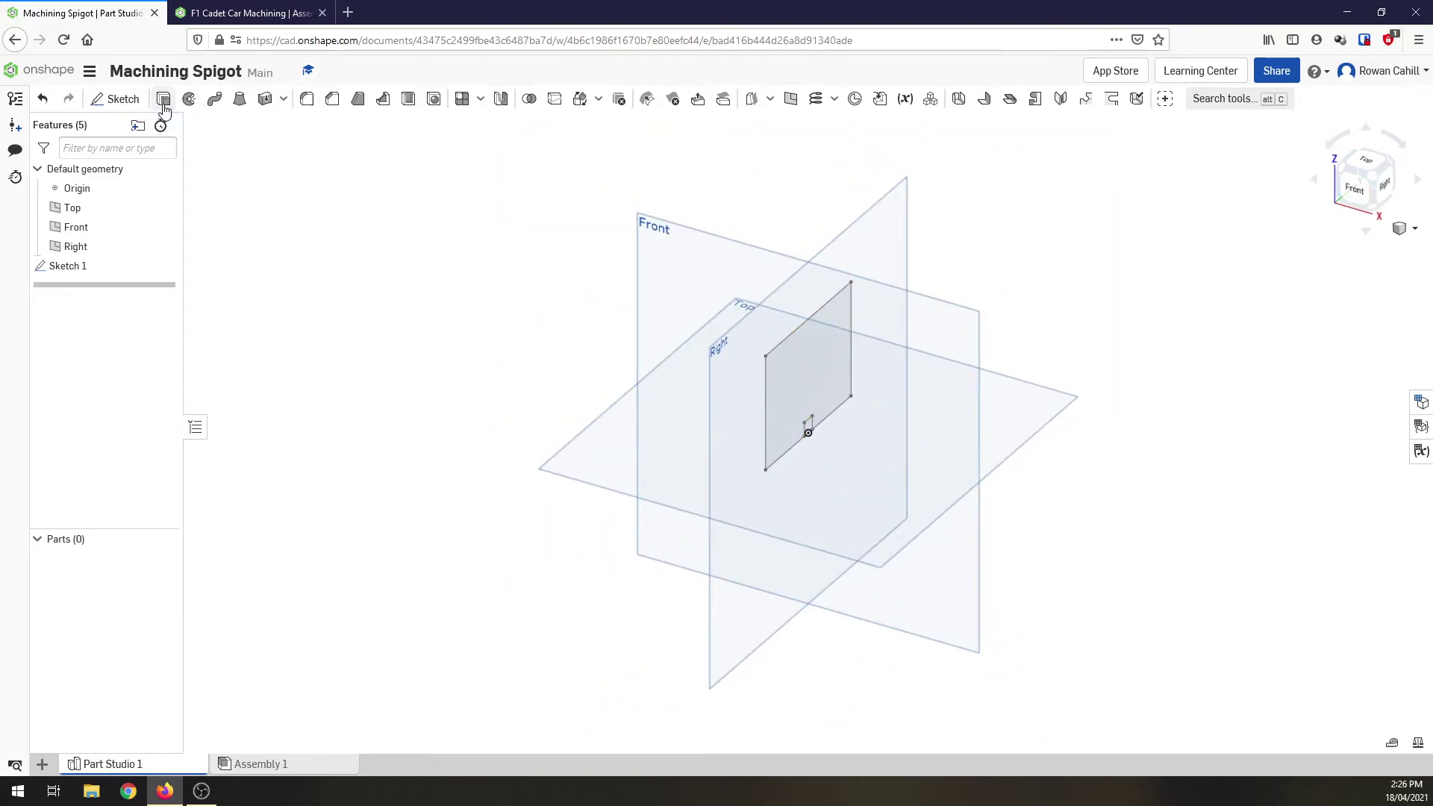
pyautogui.click(164, 101)
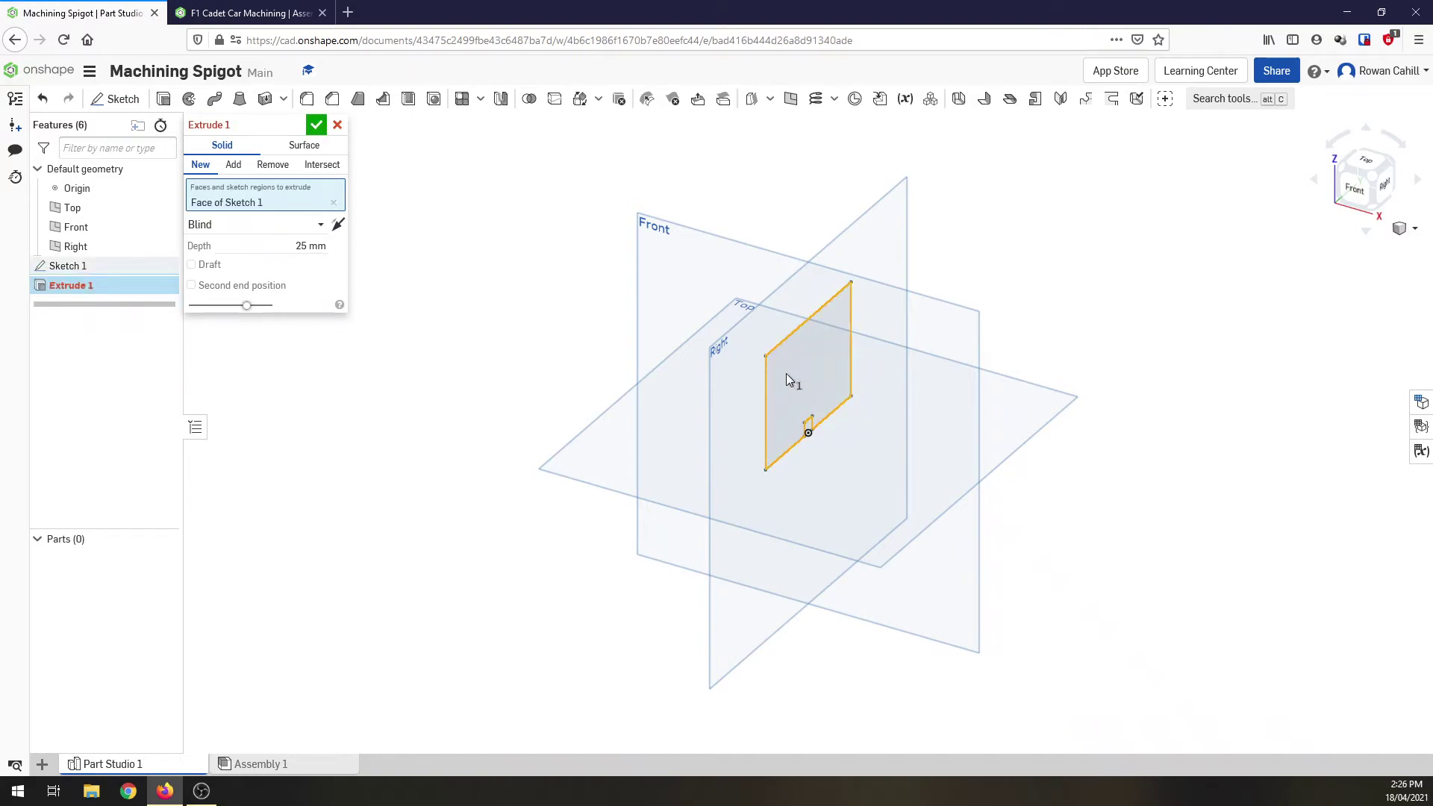
pyautogui.click(304, 246)
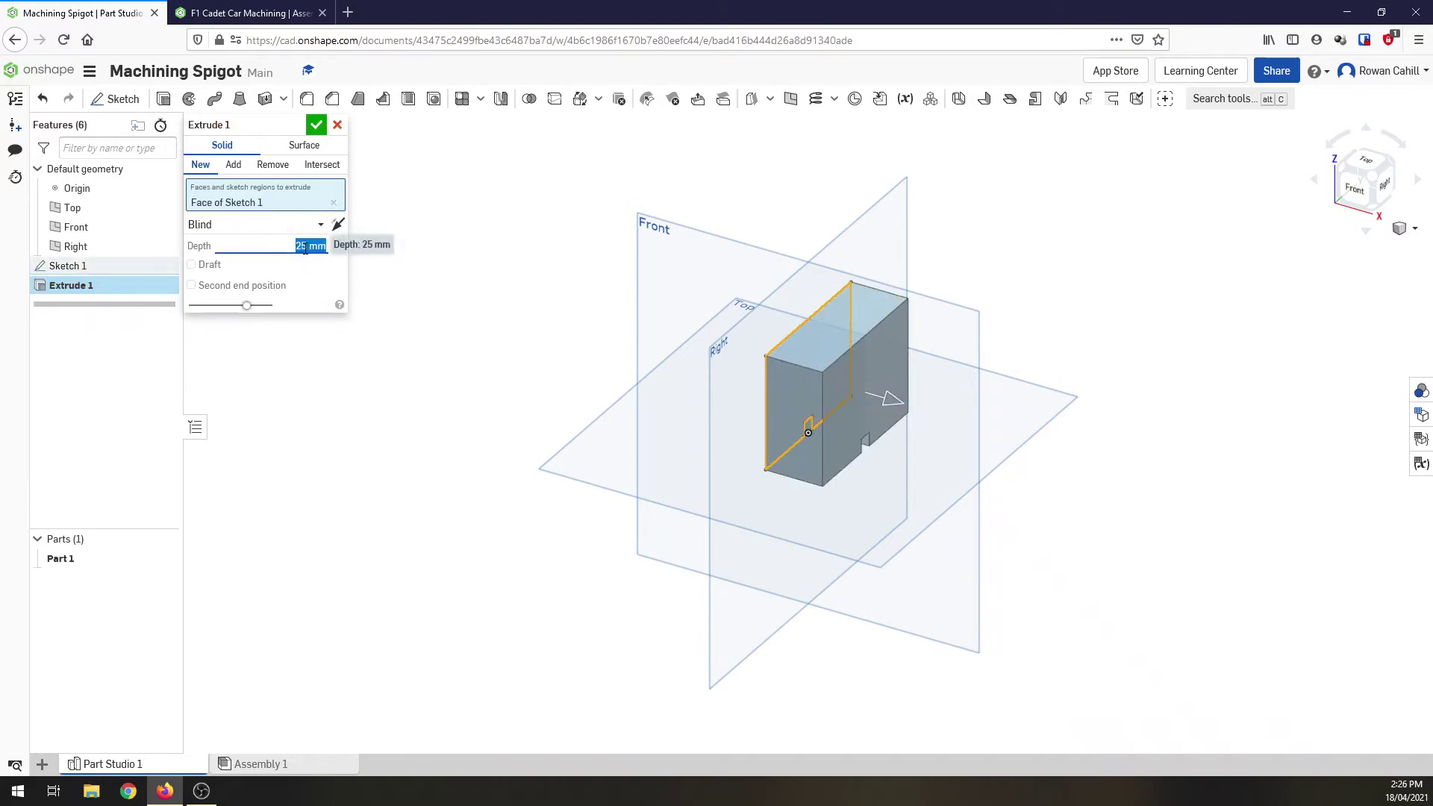
pyautogui.write('10')
pyautogui.click(317, 125)
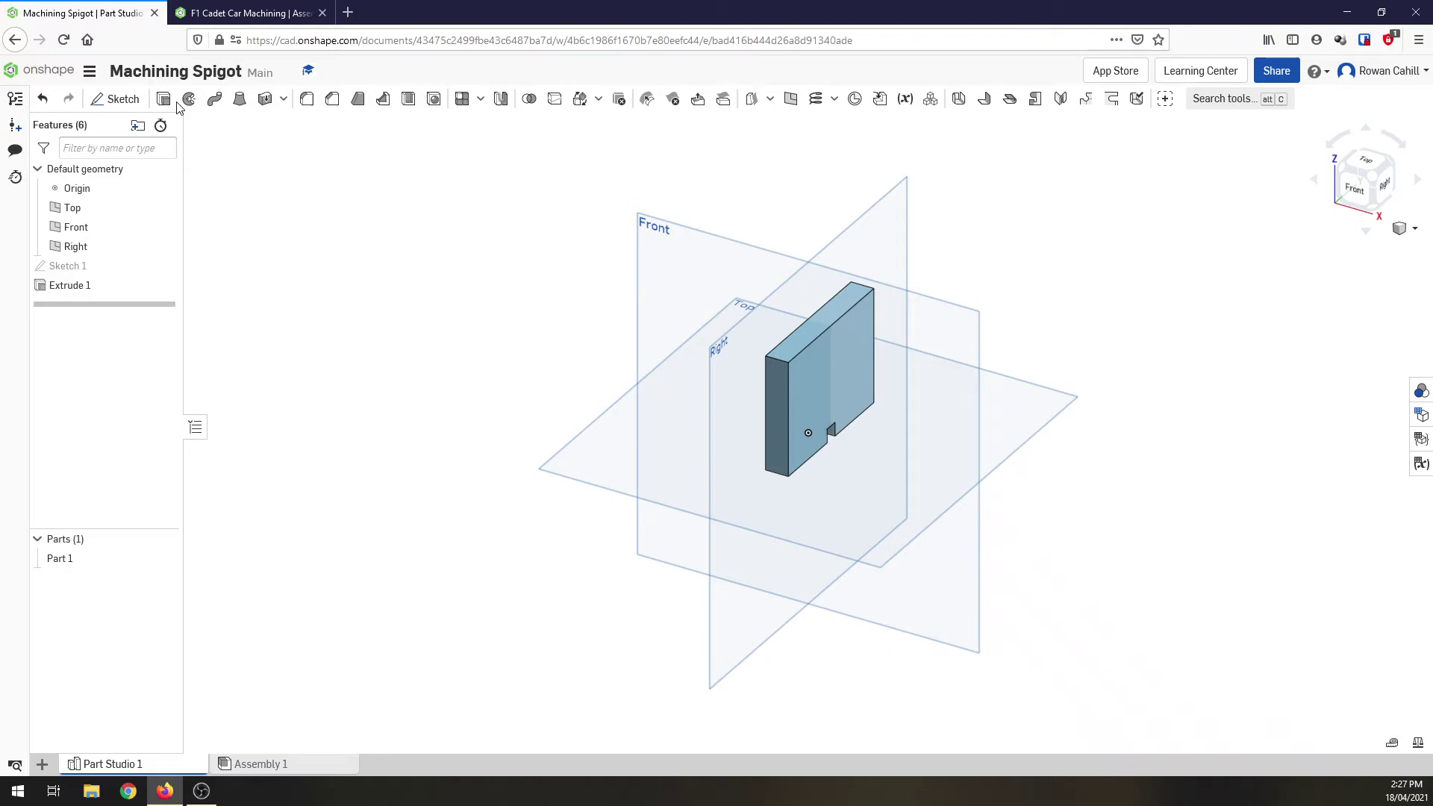
# - Start a sketch on the block's front face and draw a Ø10 mm center-point circle
pyautogui.click(117, 98)
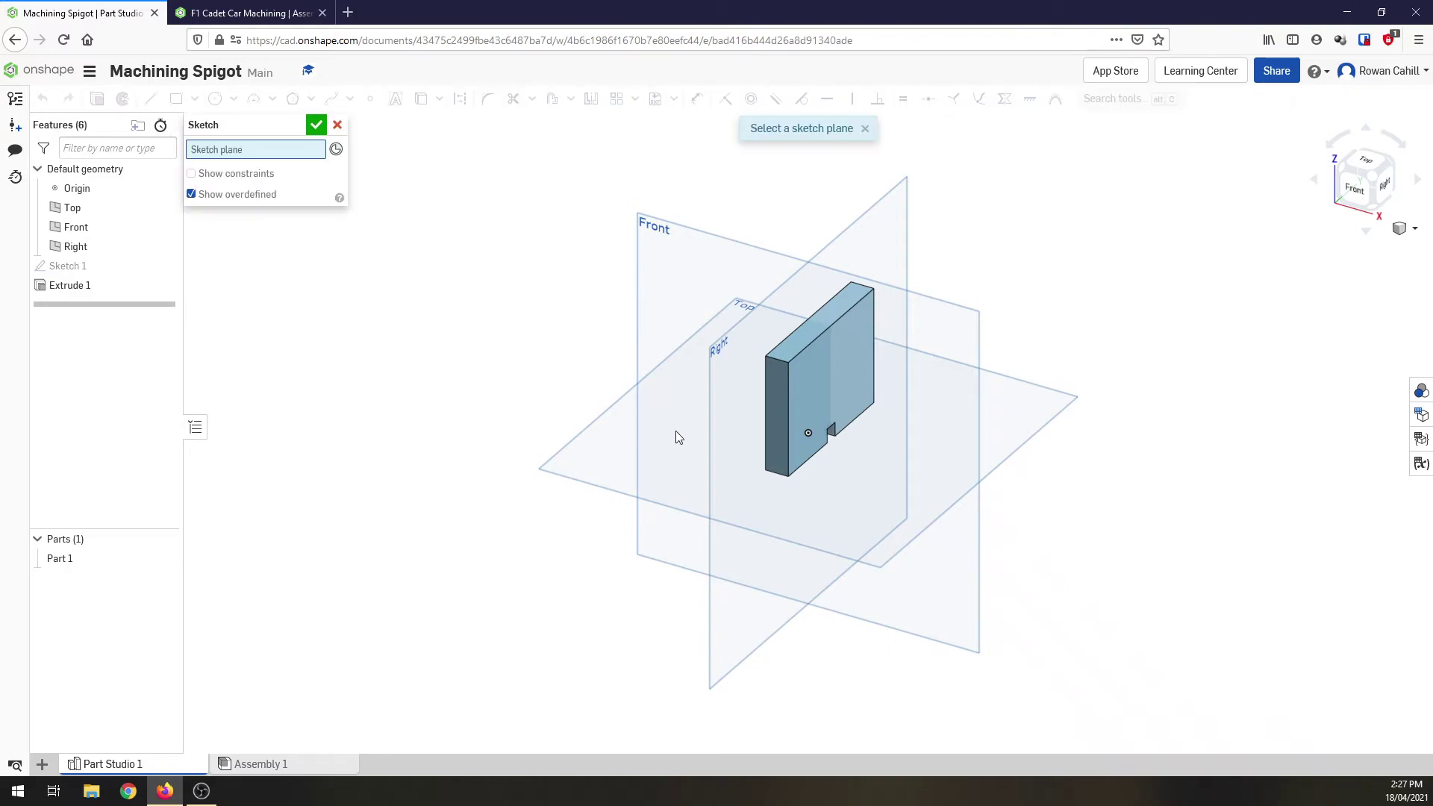
pyautogui.click(835, 390)
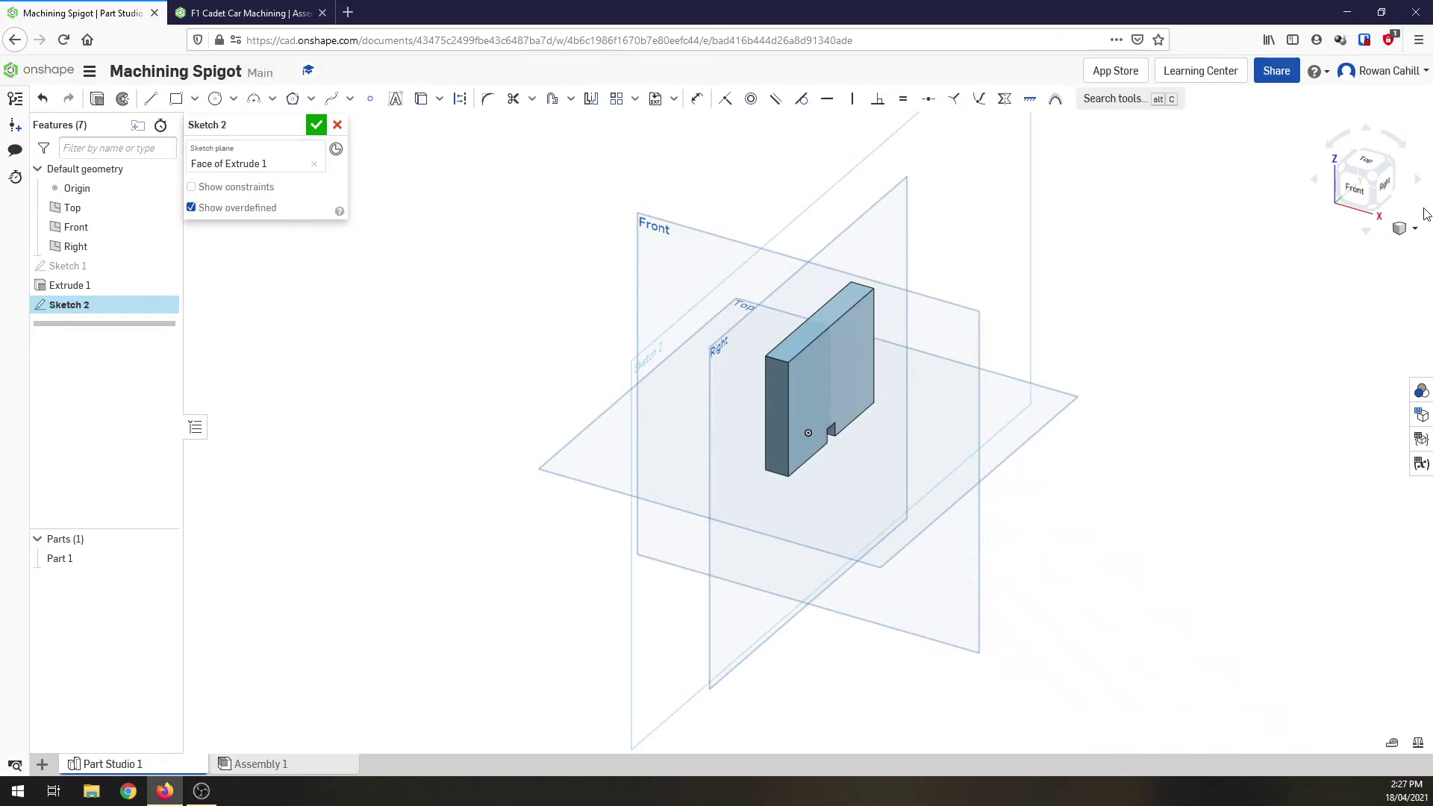
pyautogui.click(1388, 187)
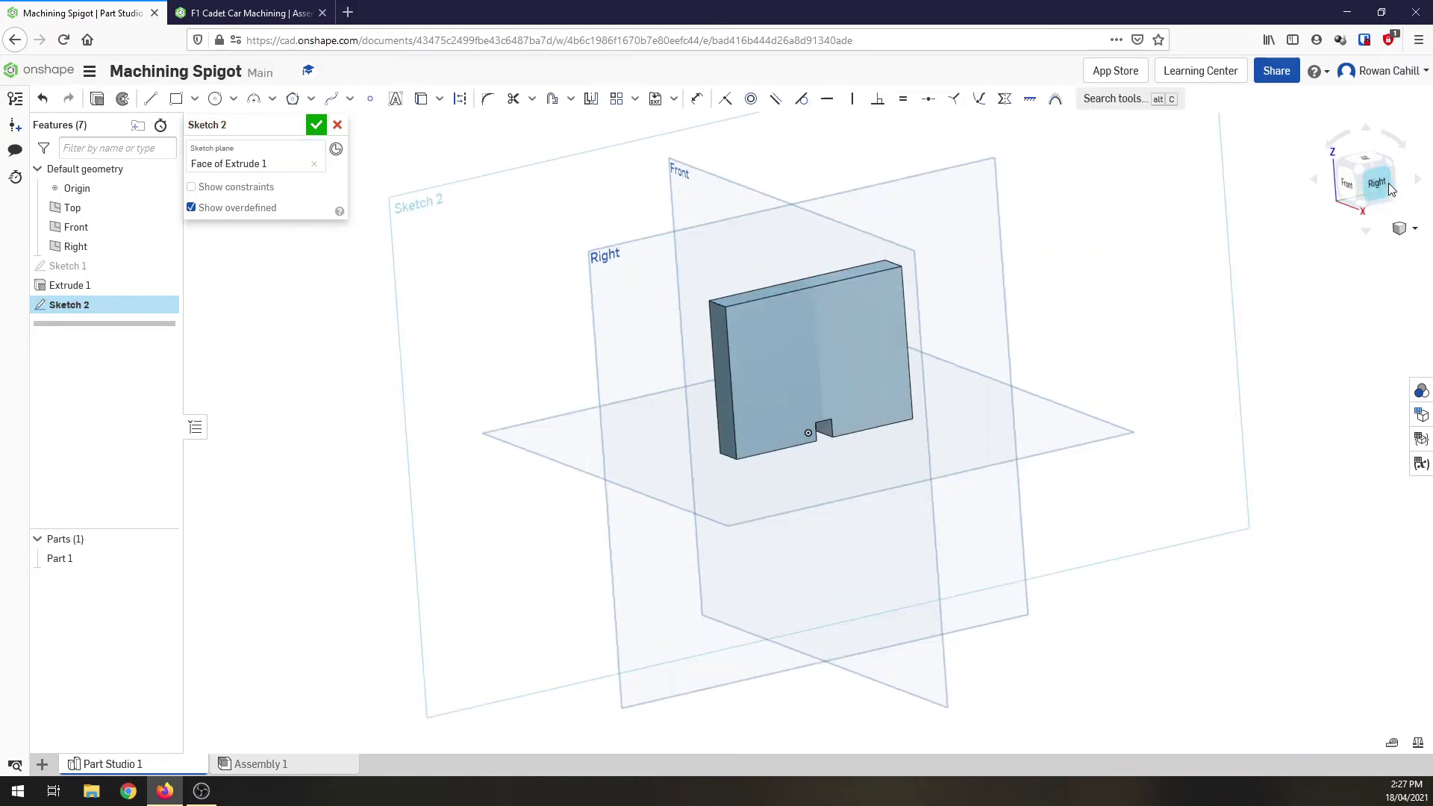
pyautogui.click(215, 103)
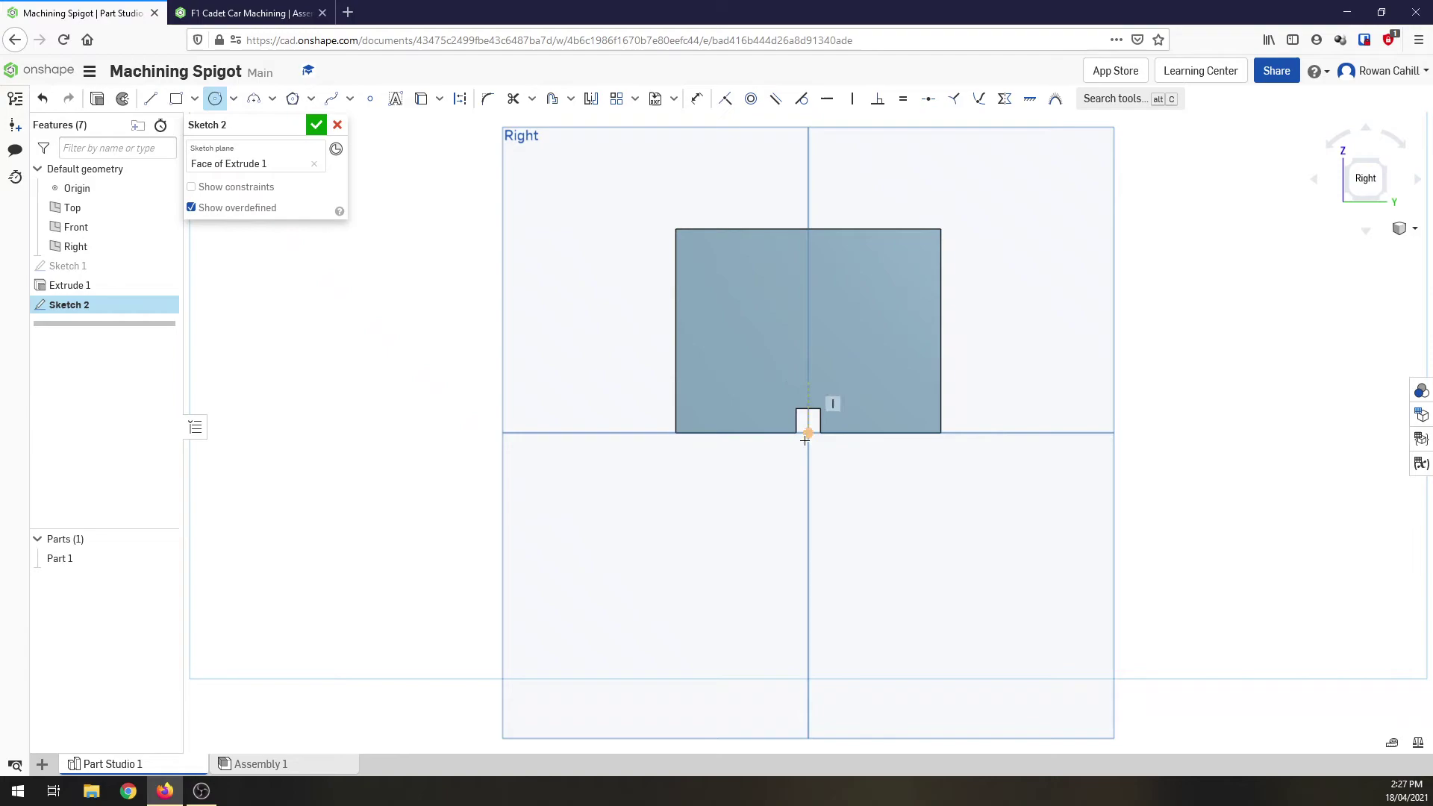
pyautogui.click(808, 369)
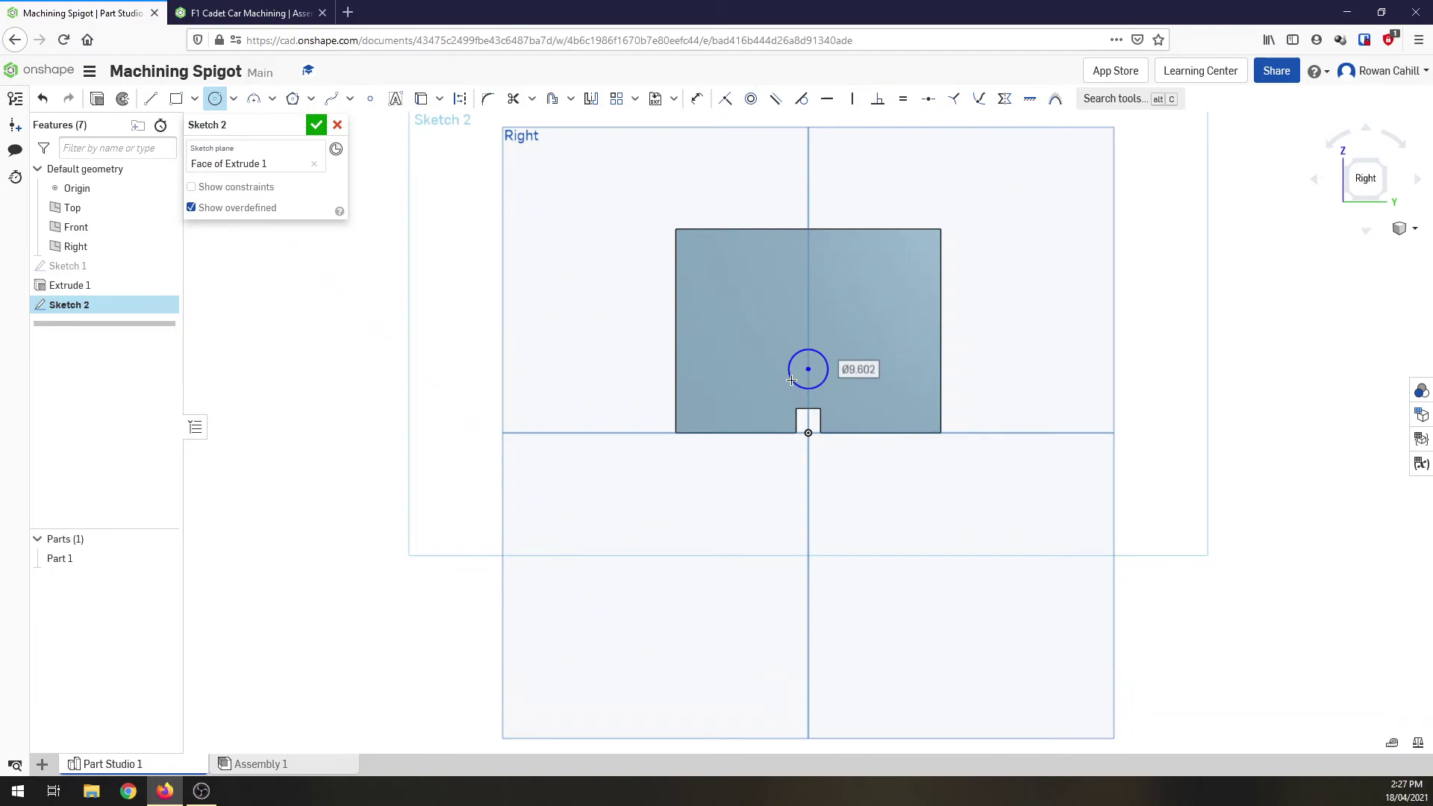
pyautogui.write('10')
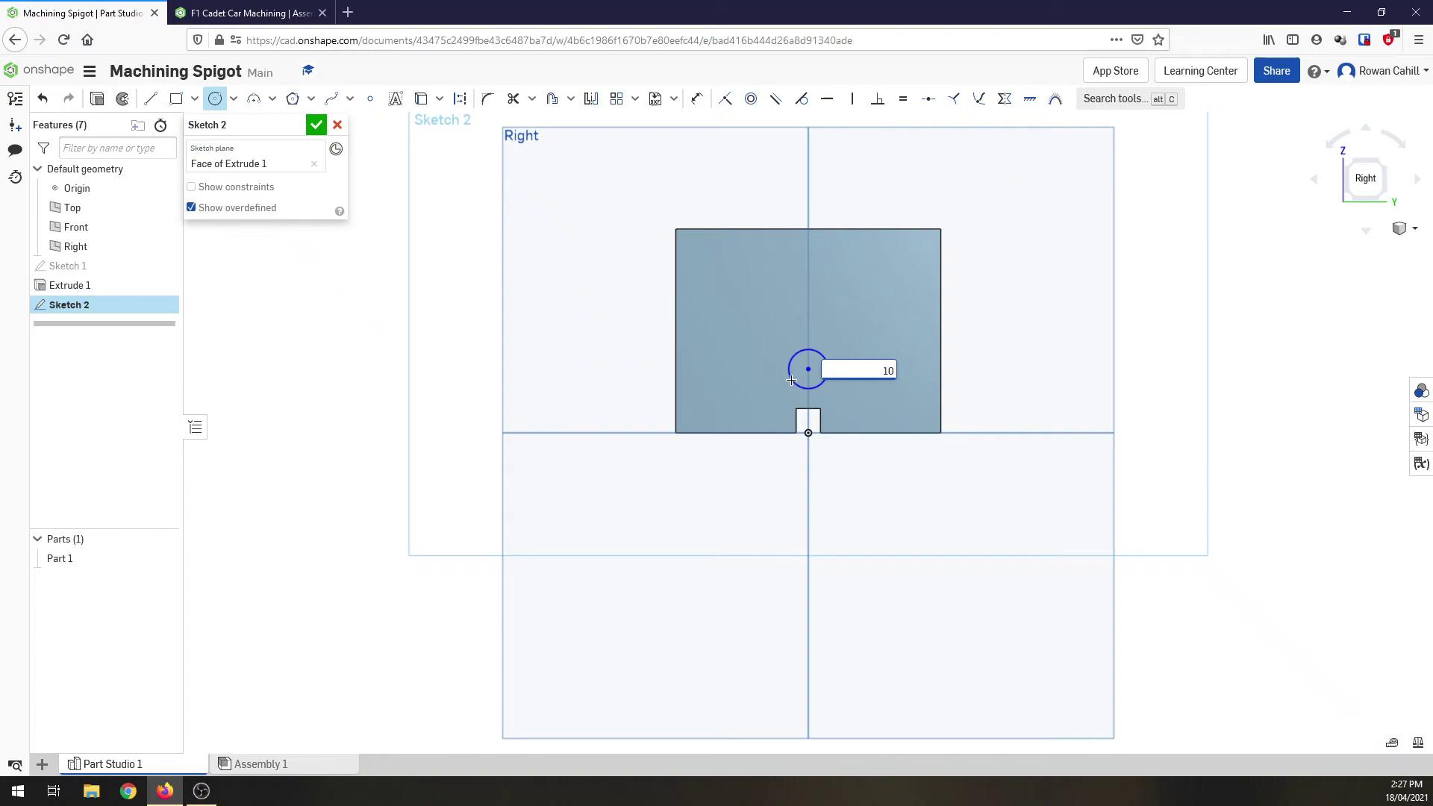
pyautogui.press('Return')
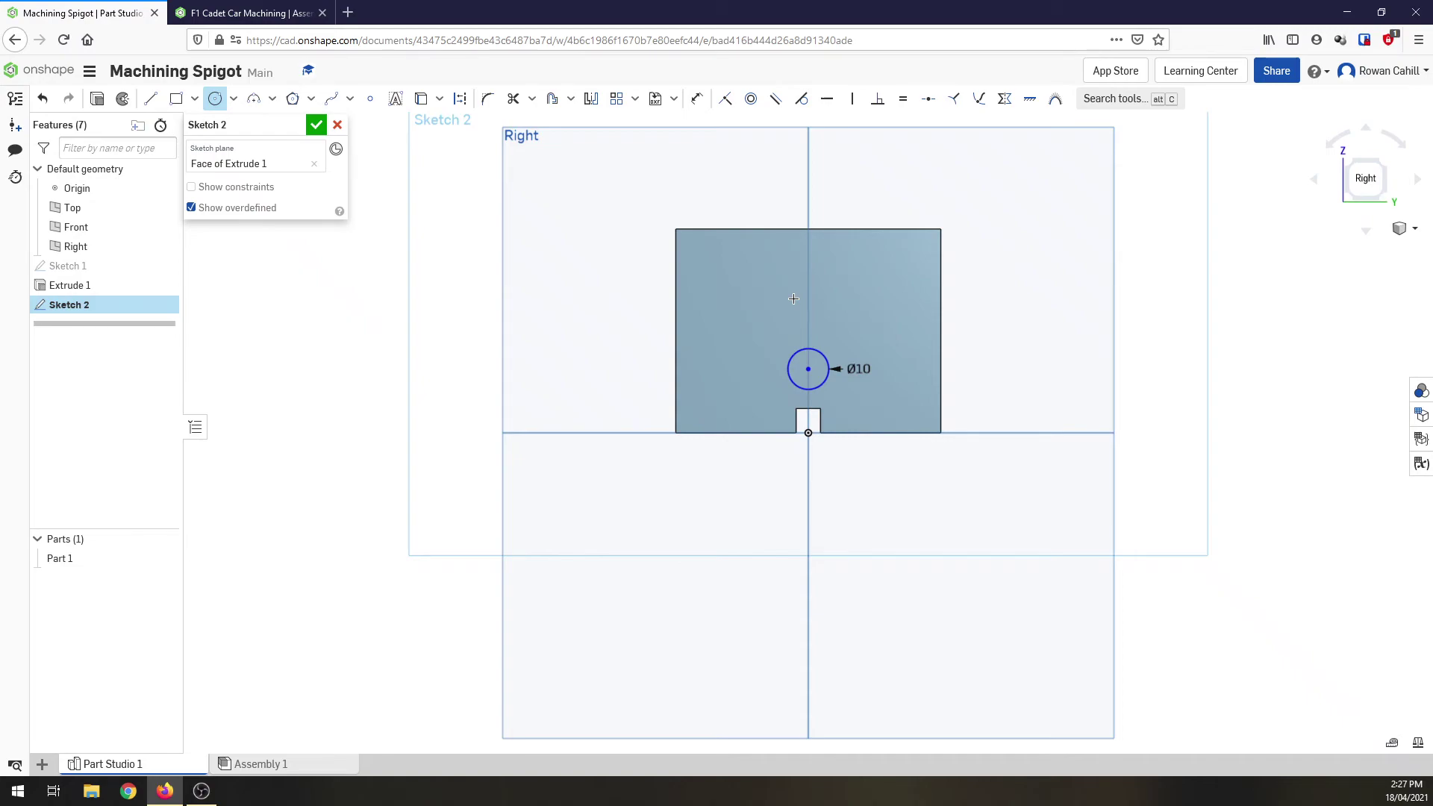
# - Dimension the circle 15 mm above the block's bottom edge and finish Sketch 2
pyautogui.press('m')
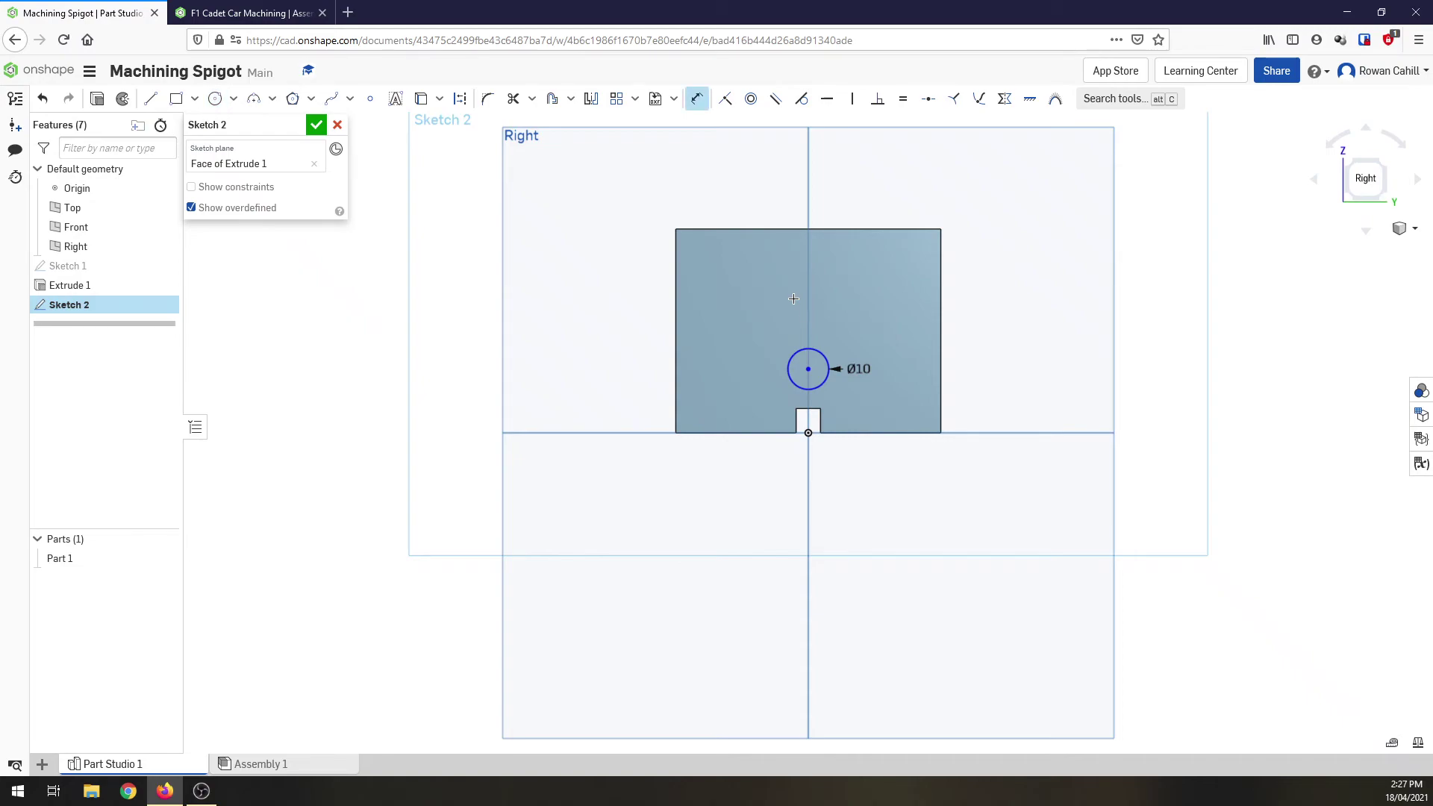
pyautogui.click(836, 434)
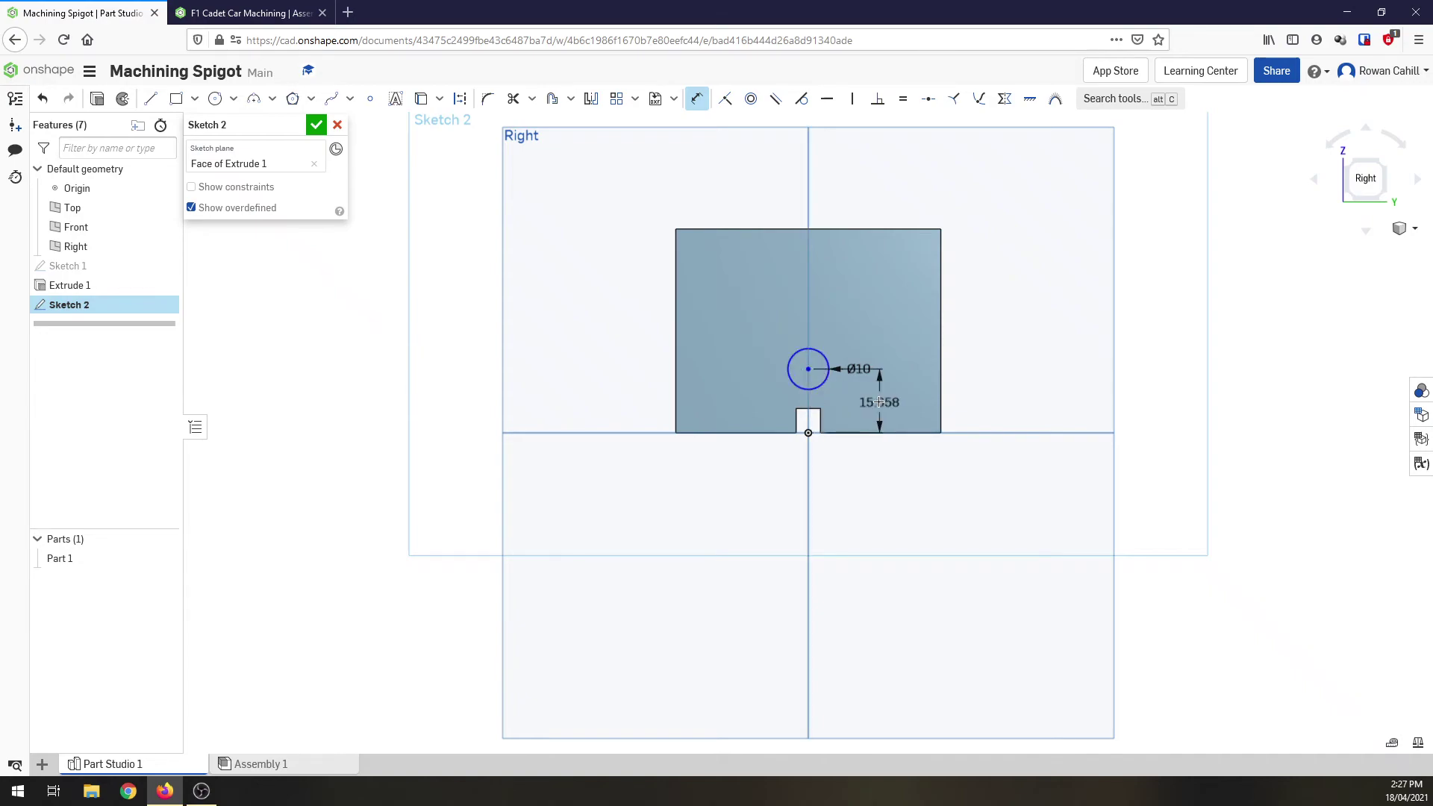
pyautogui.click(880, 403)
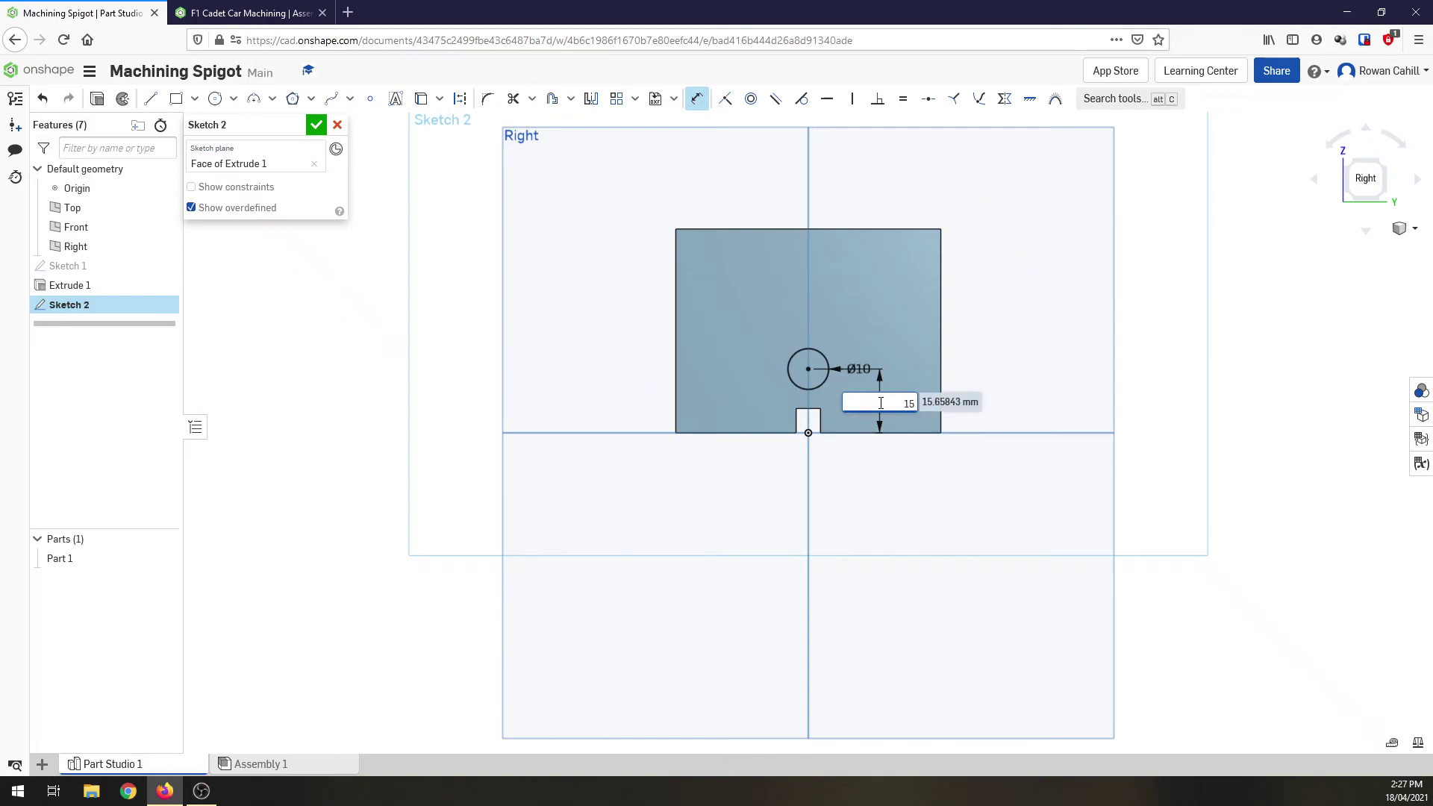
pyautogui.press('Return')
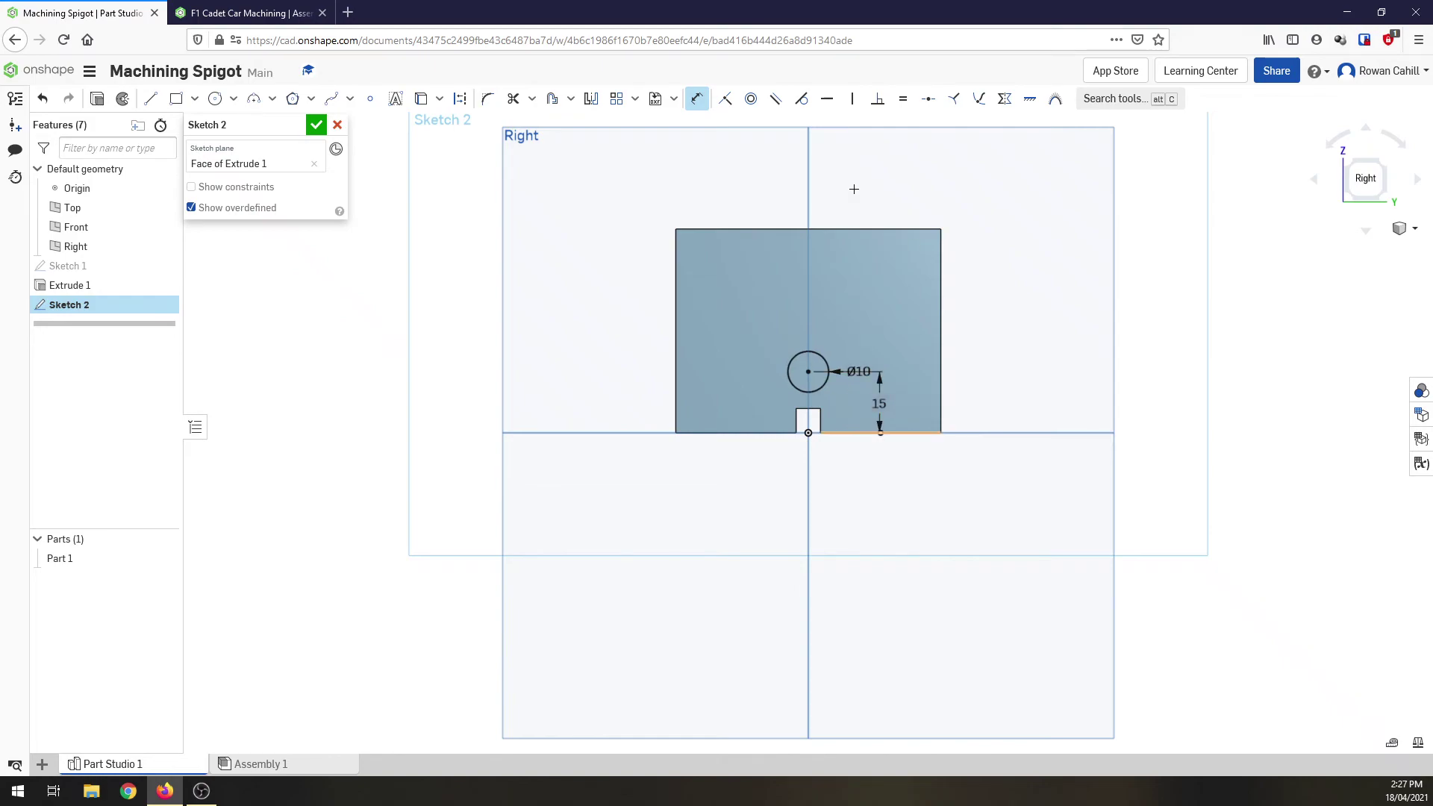
pyautogui.click(317, 125)
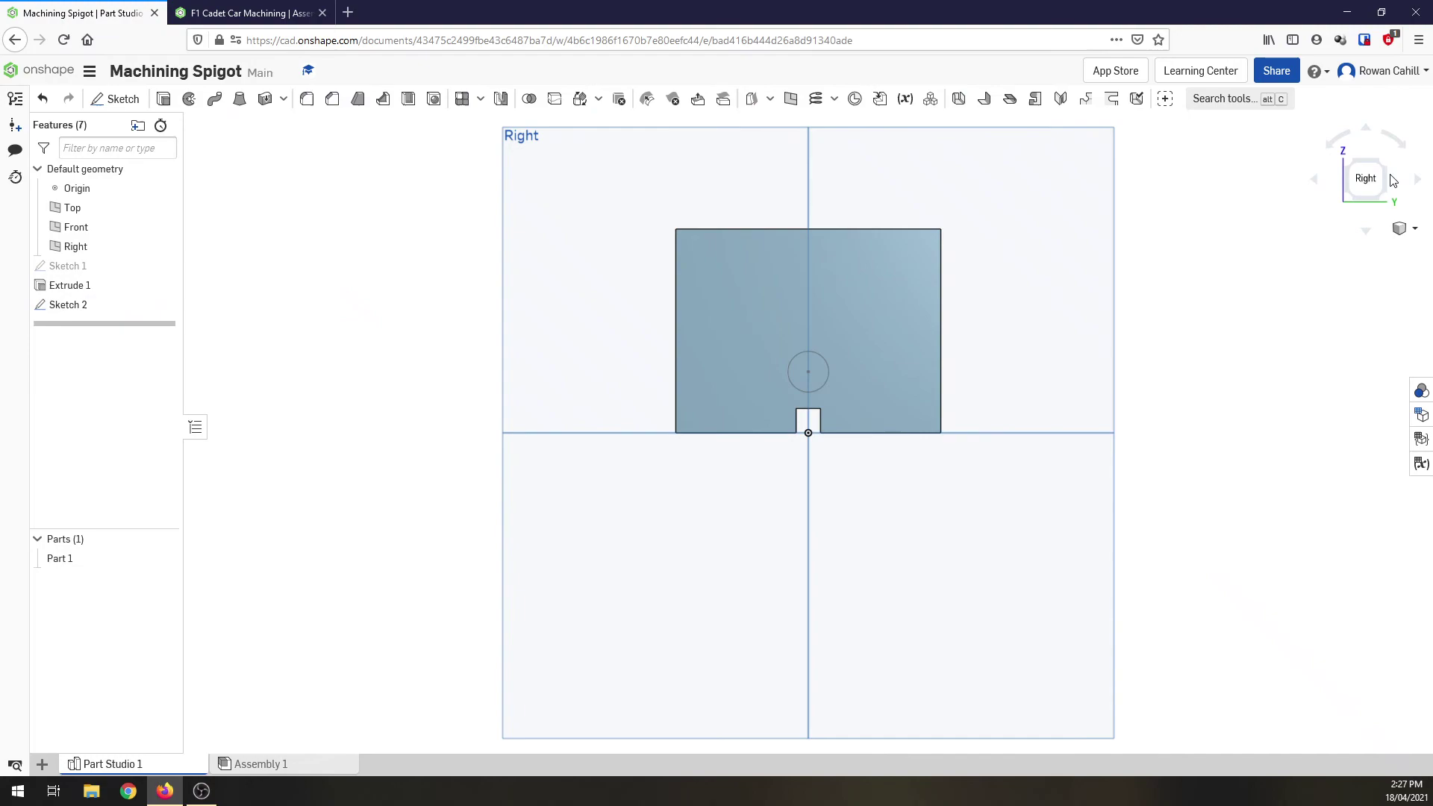
# - Extrude the Sketch 2 circle 40 mm, adding the cylinder to Part 1
pyautogui.click(1357, 169)
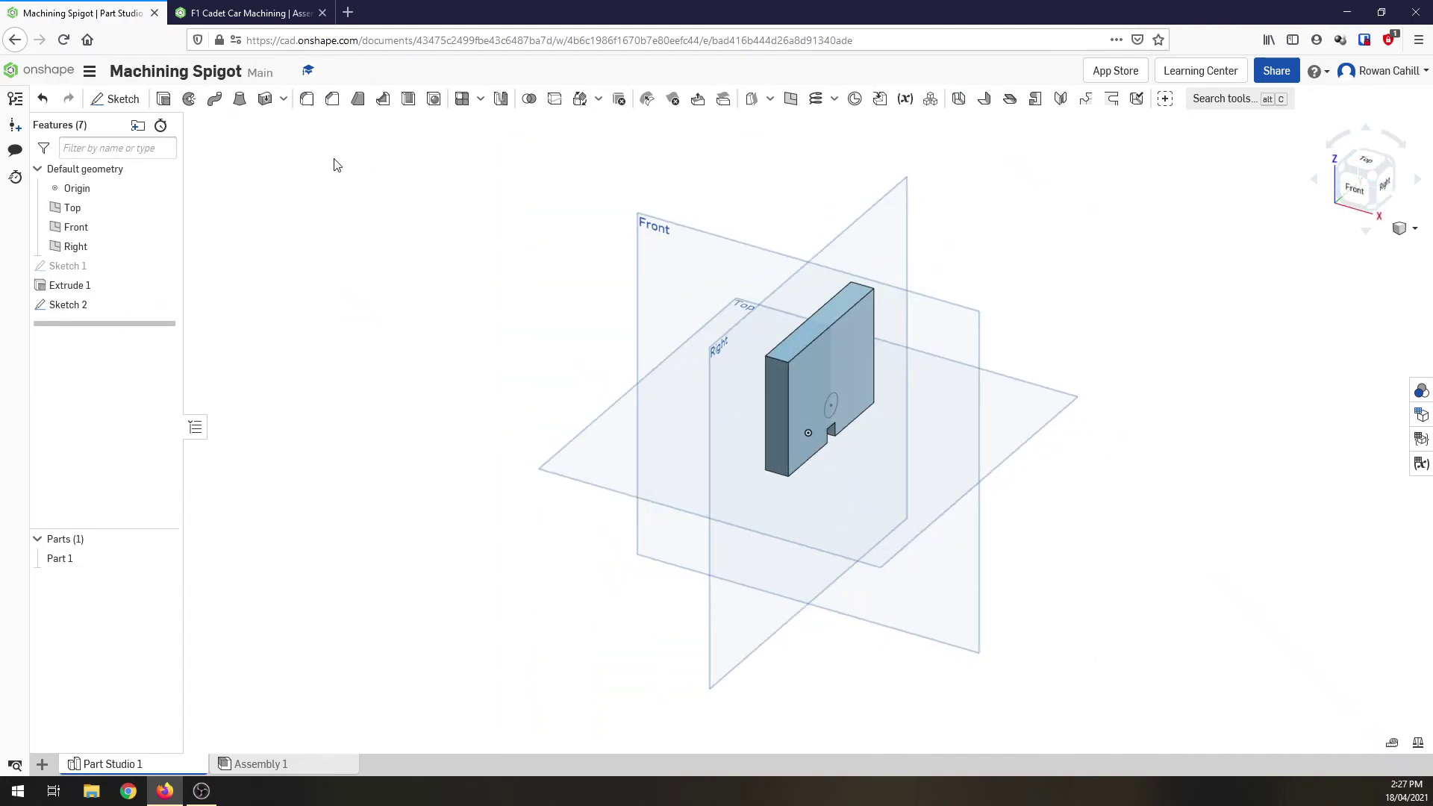
pyautogui.click(163, 98)
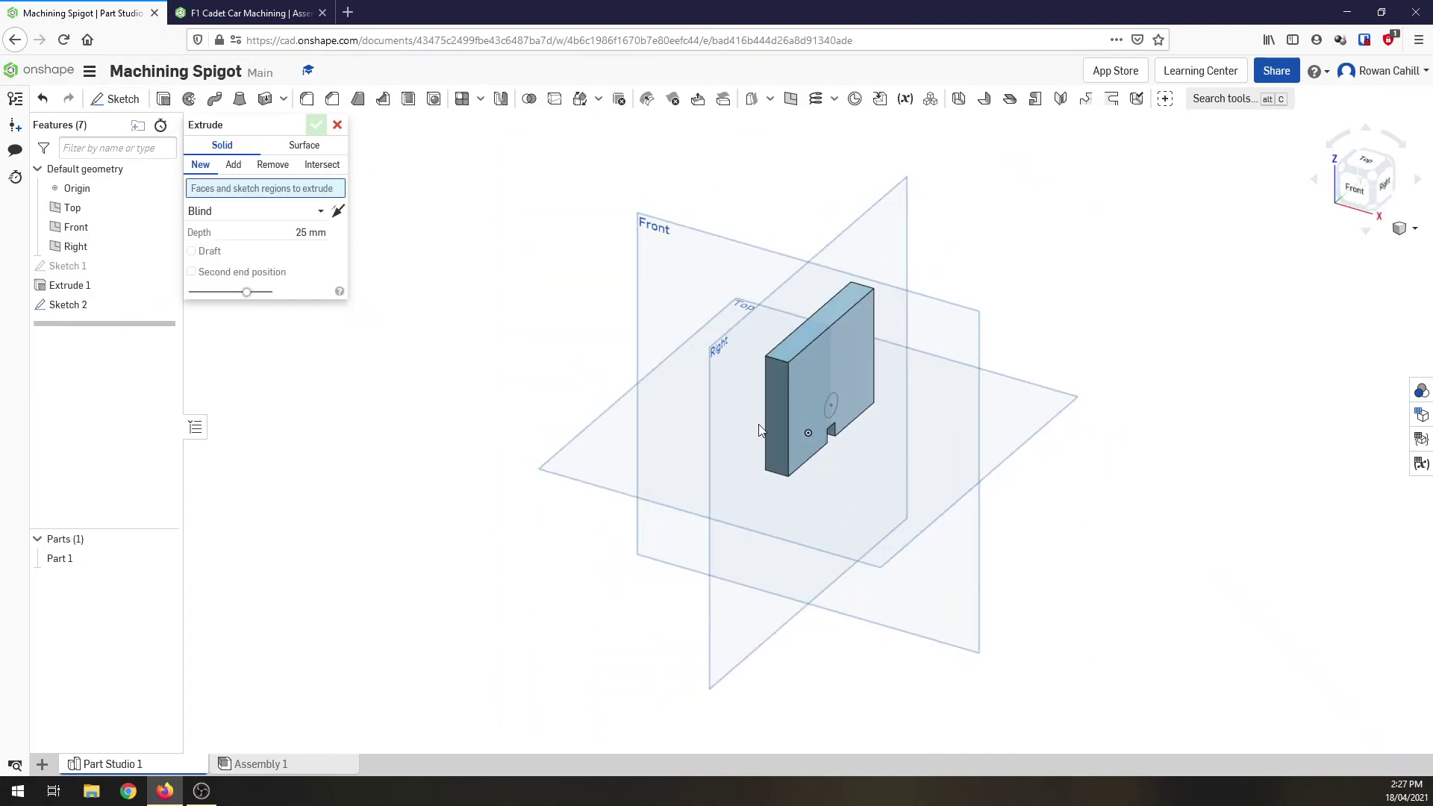
pyautogui.click(833, 417)
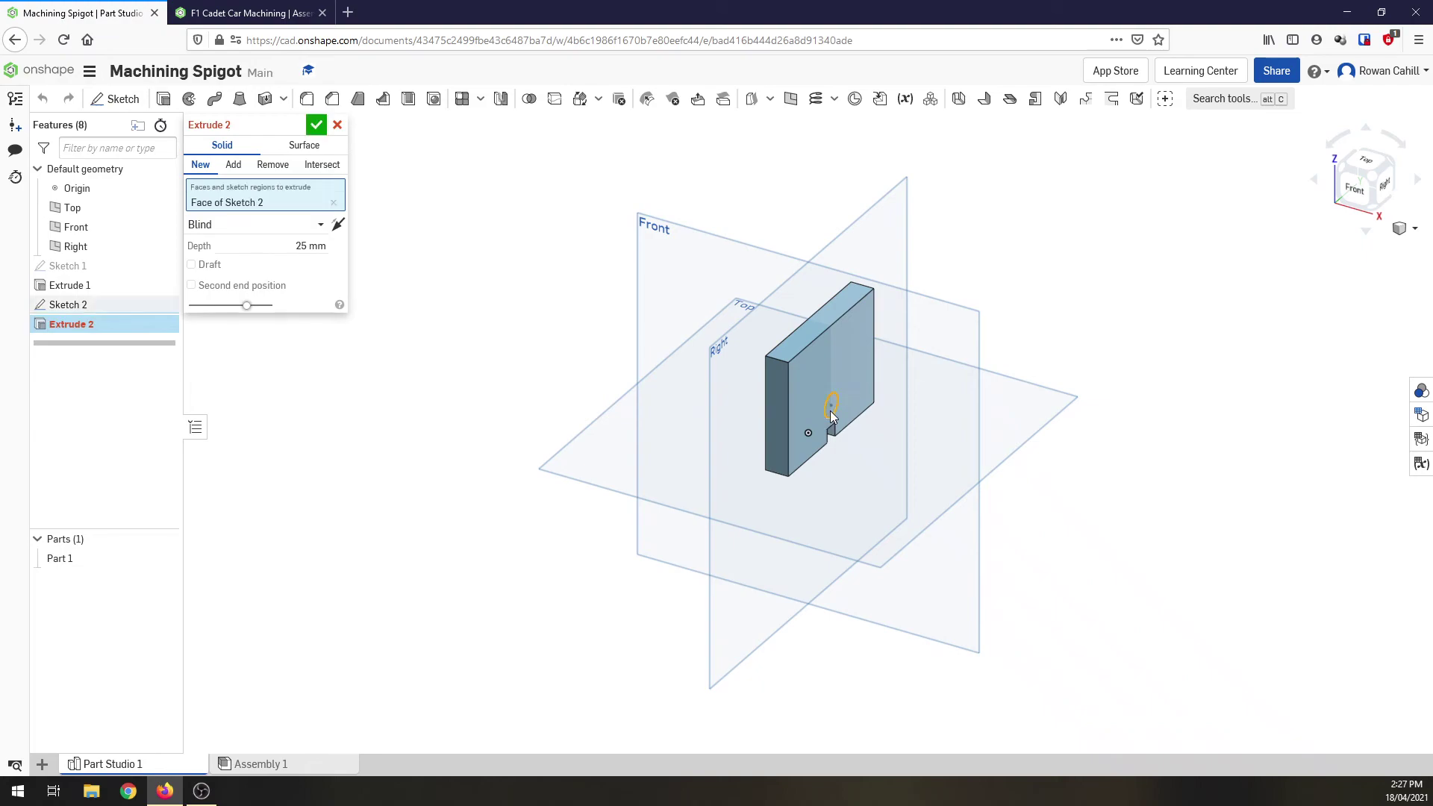
pyautogui.click(311, 247)
pyautogui.write('40')
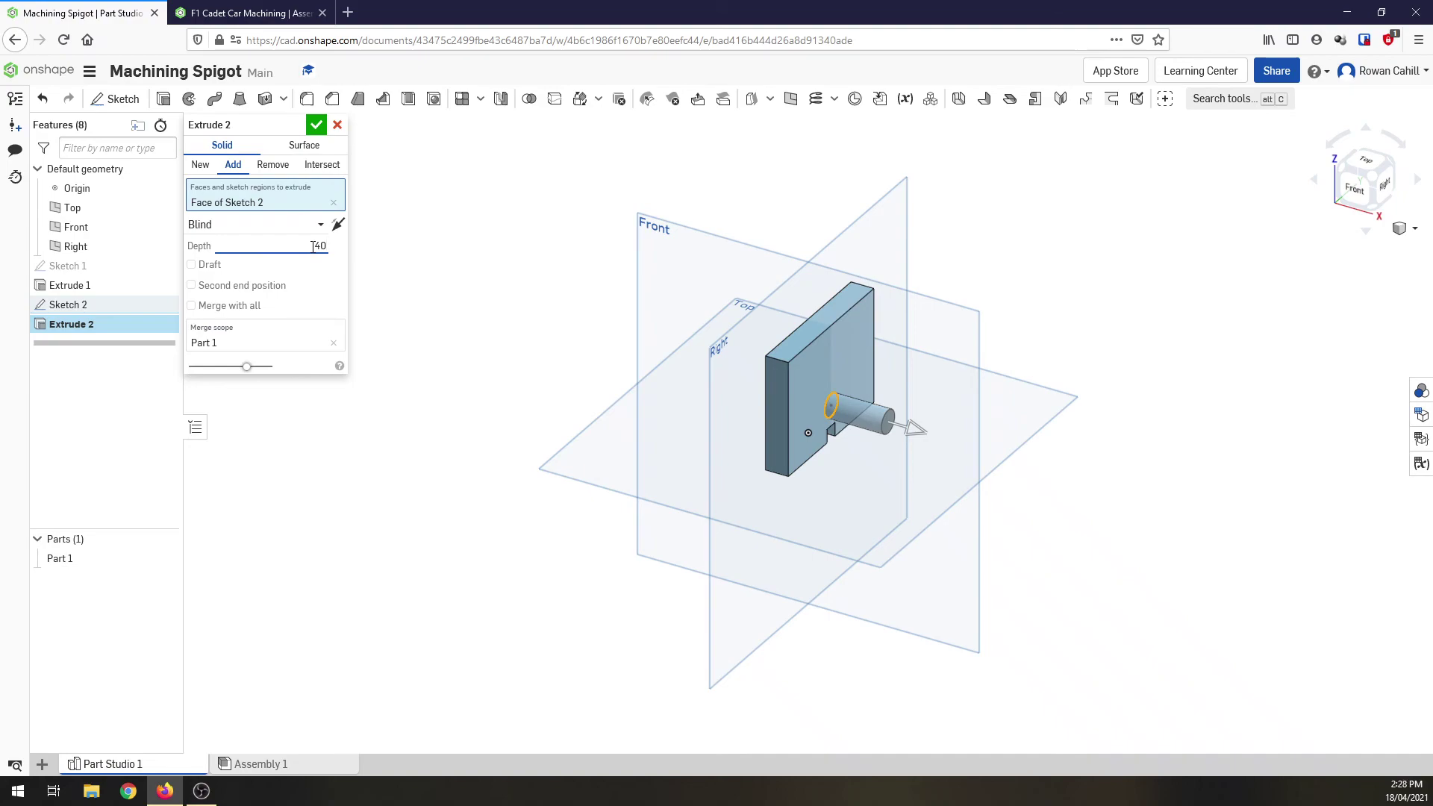
pyautogui.click(315, 125)
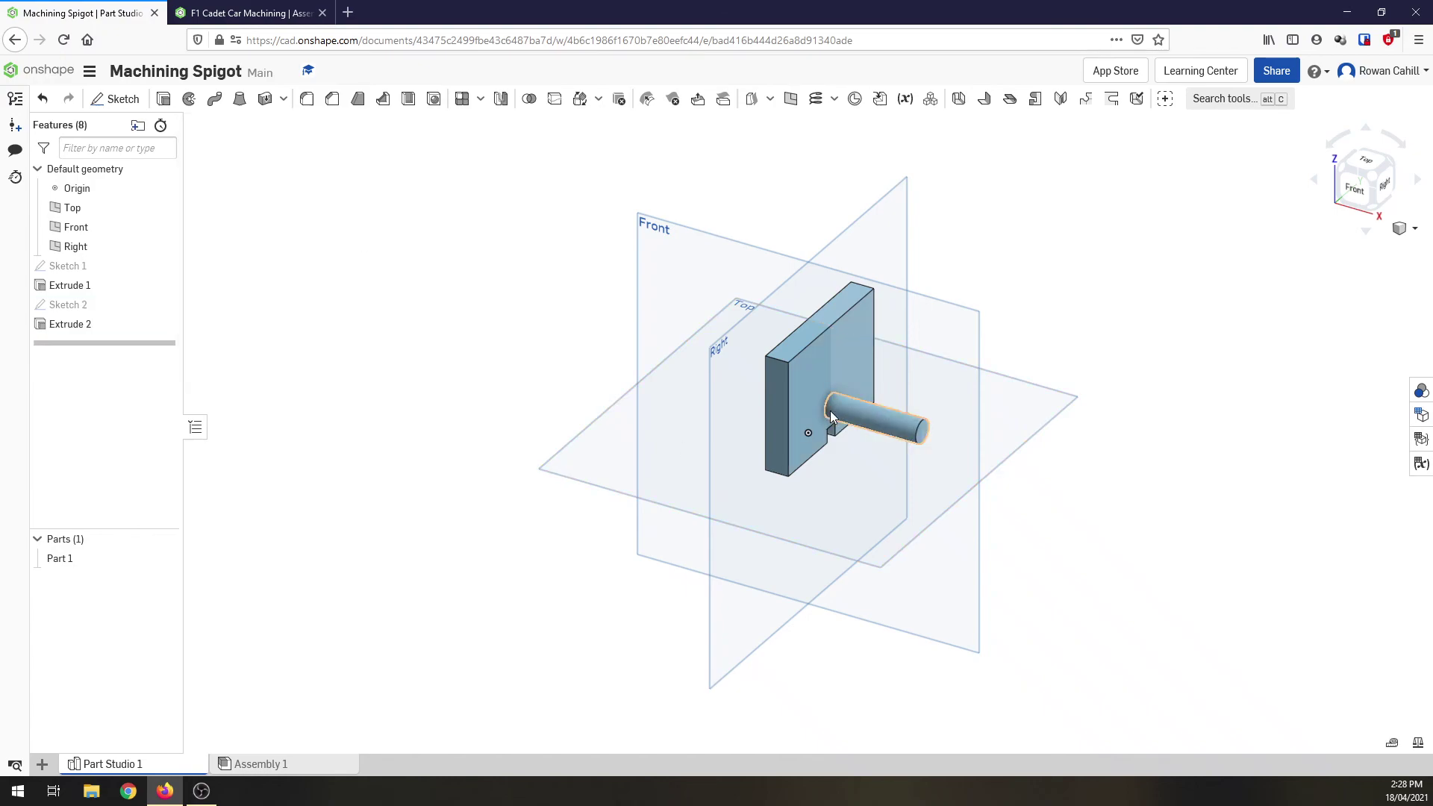